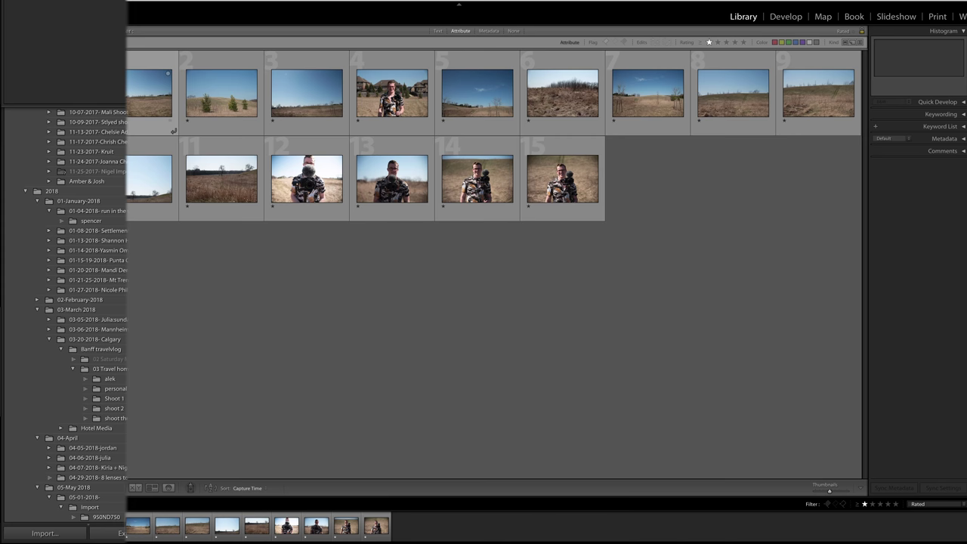
# Open the field photo in Develop and apply the 00.RESET White Balance 2 and 0.Tempeture -3 presets.
pyautogui.click(783, 17)
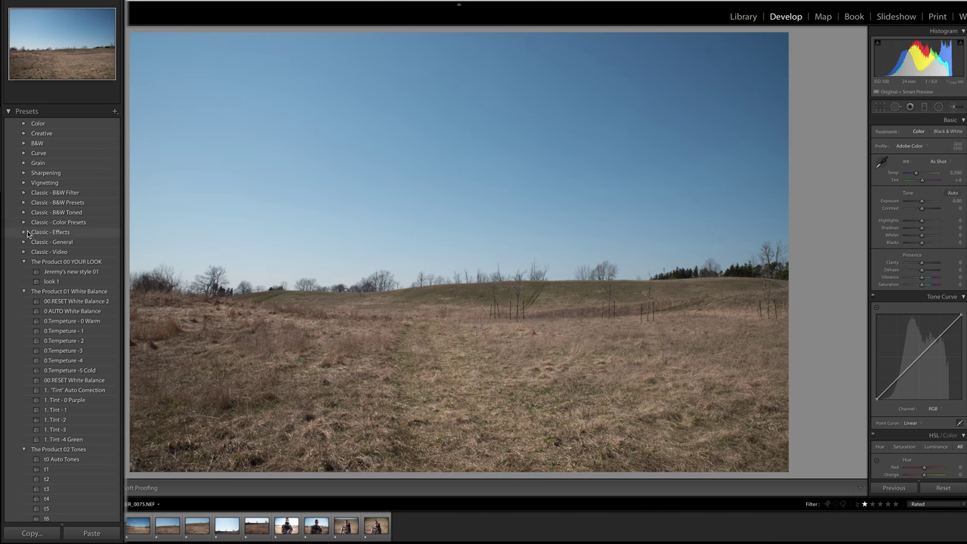
pyautogui.scroll(-3, 36, 237)
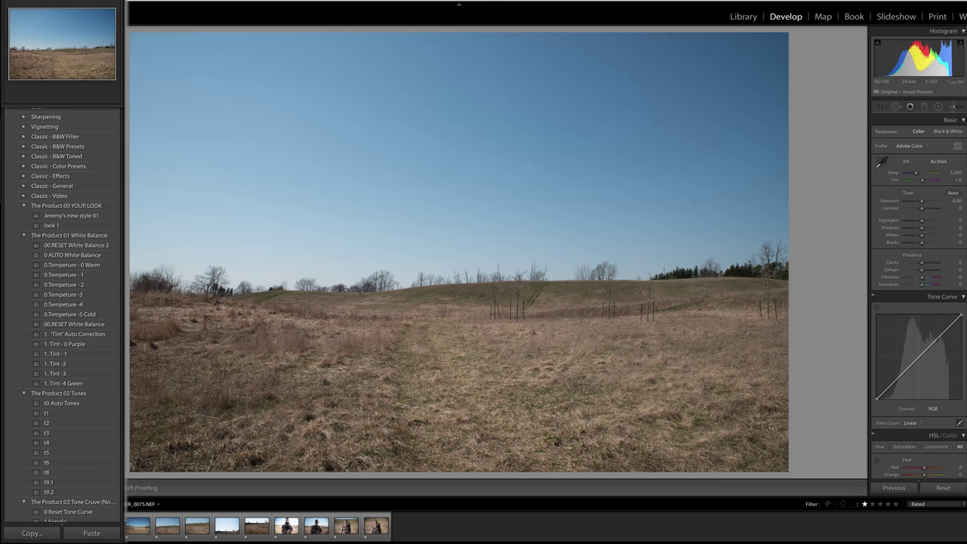
pyautogui.click(80, 246)
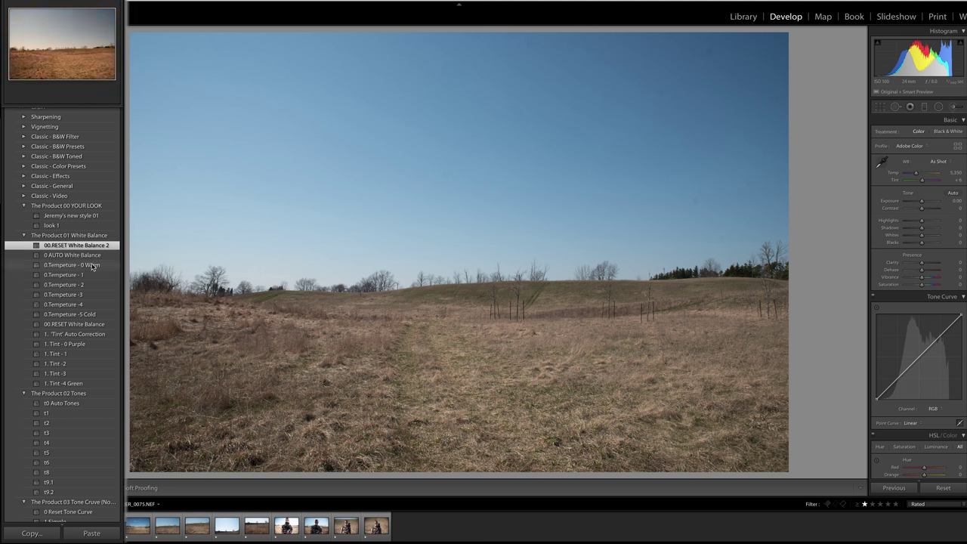
pyautogui.scroll(1, 87, 295)
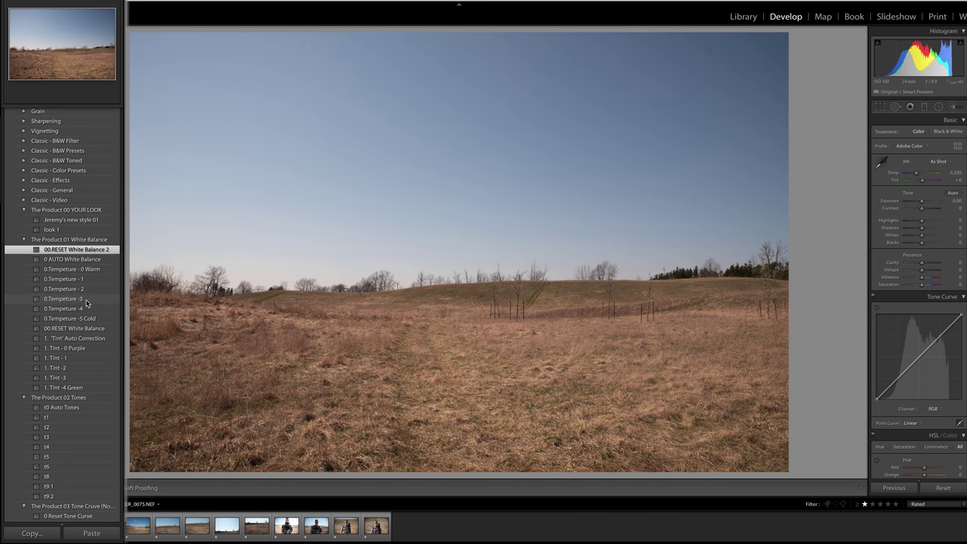
pyautogui.click(87, 299)
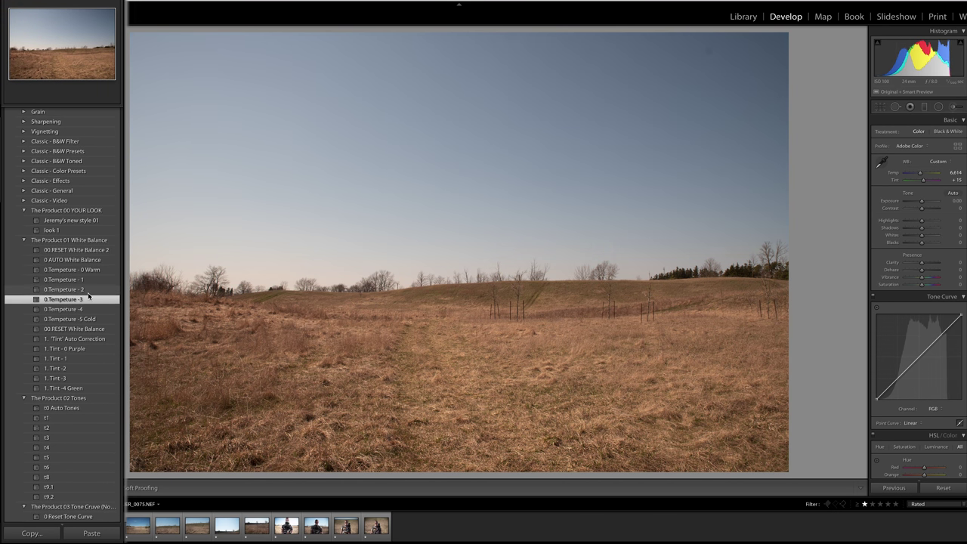
# Apply the t0 Auto Tones preset to the field photo.
pyautogui.scroll(-3, 87, 295)
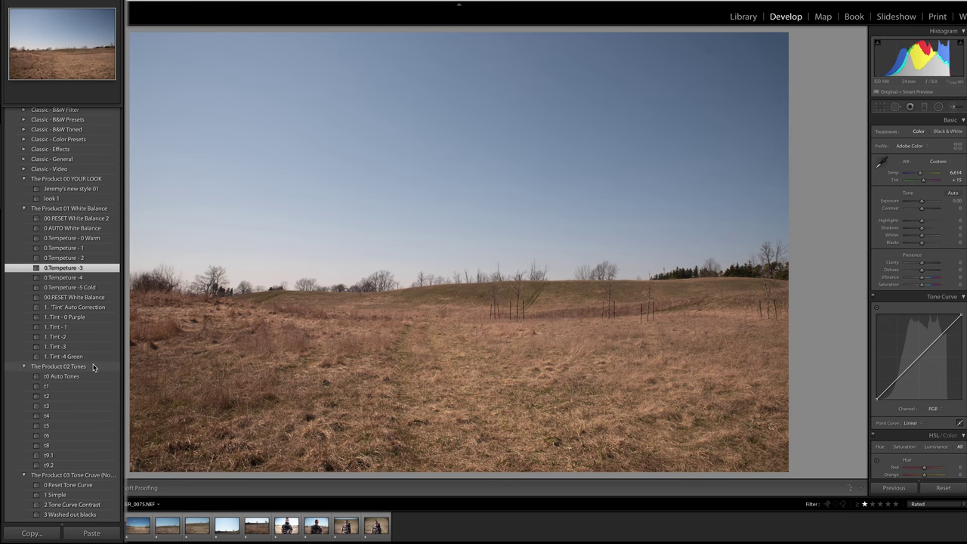
pyautogui.scroll(-10, 94, 369)
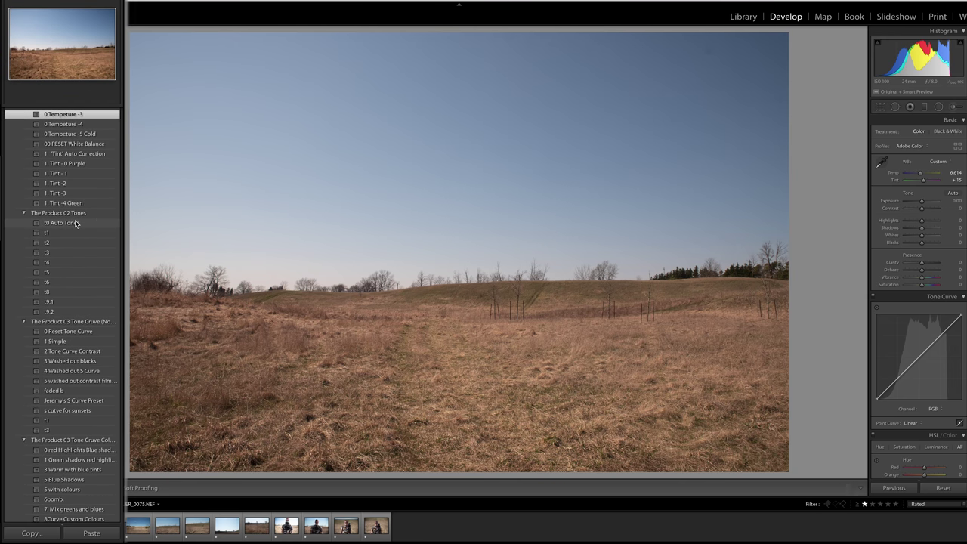
pyautogui.click(82, 223)
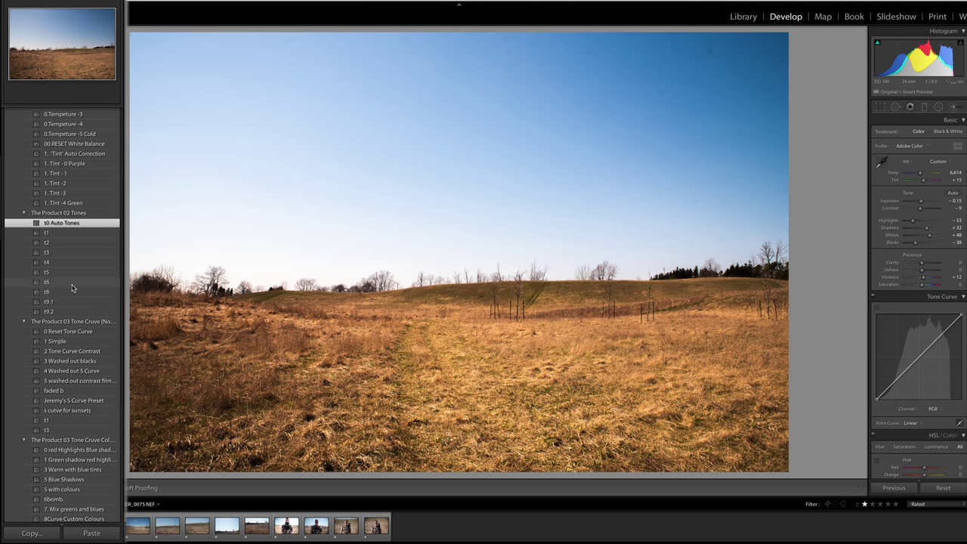
# Try the t6 tone preset, settle on t9.2, and raise Exposure to +0.25.
pyautogui.click(74, 283)
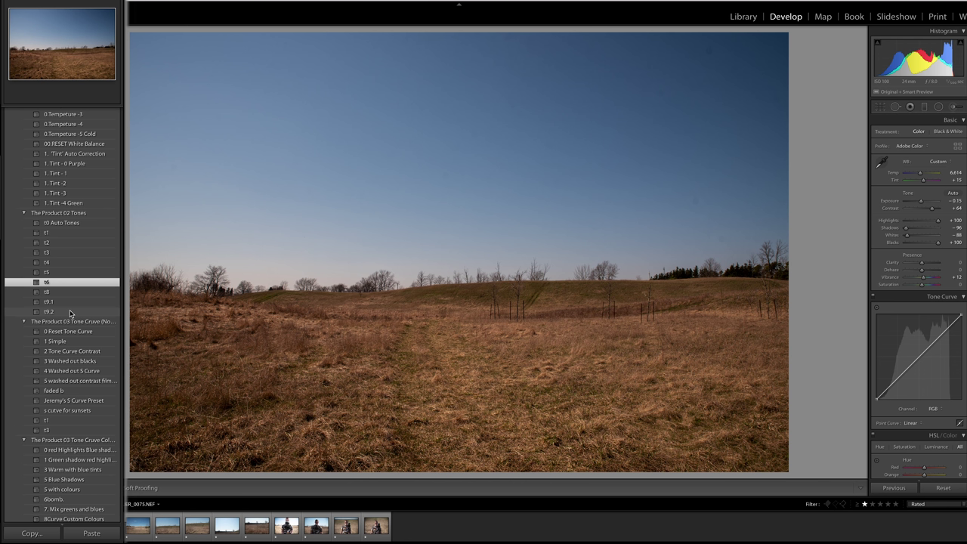
pyautogui.click(70, 310)
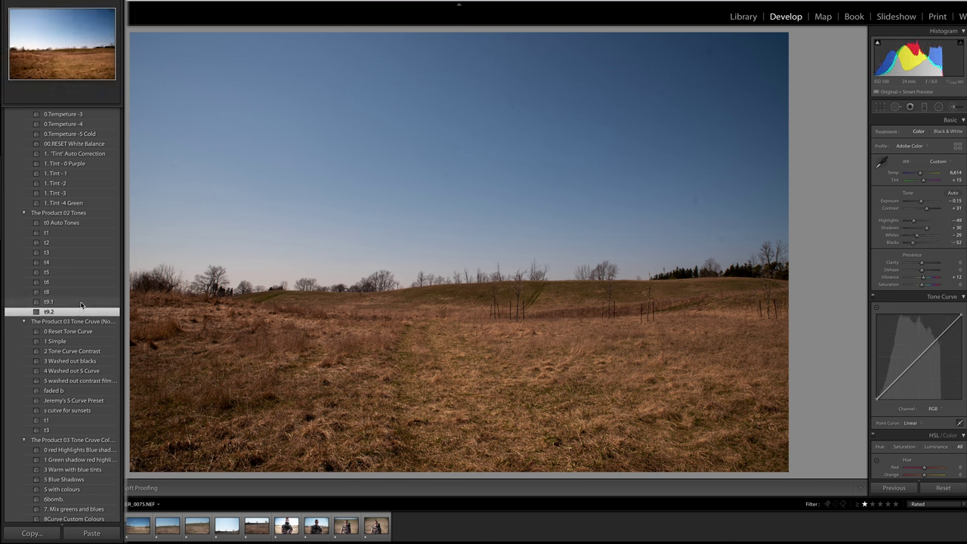
pyautogui.moveTo(923, 202)
pyautogui.mouseDown()
pyautogui.moveTo(910, 201)
pyautogui.moveTo(924, 201)
pyautogui.moveTo(907, 224)
pyautogui.moveTo(925, 202)
pyautogui.mouseUp()
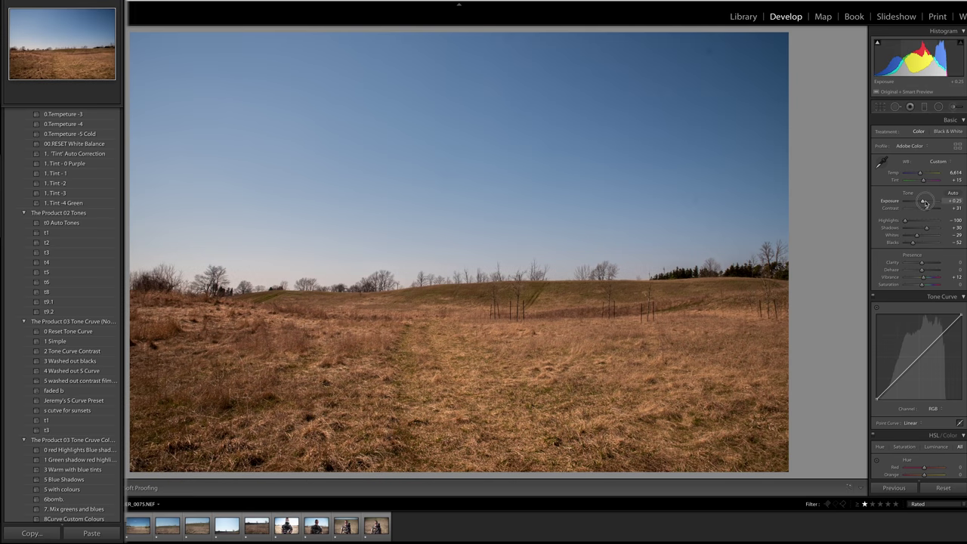
pyautogui.scroll(-3, 78, 260)
# Apply the 1 Simple tone curve preset and show its region sliders (Highlights +26, Shadows -20).
pyautogui.scroll(-1, 78, 260)
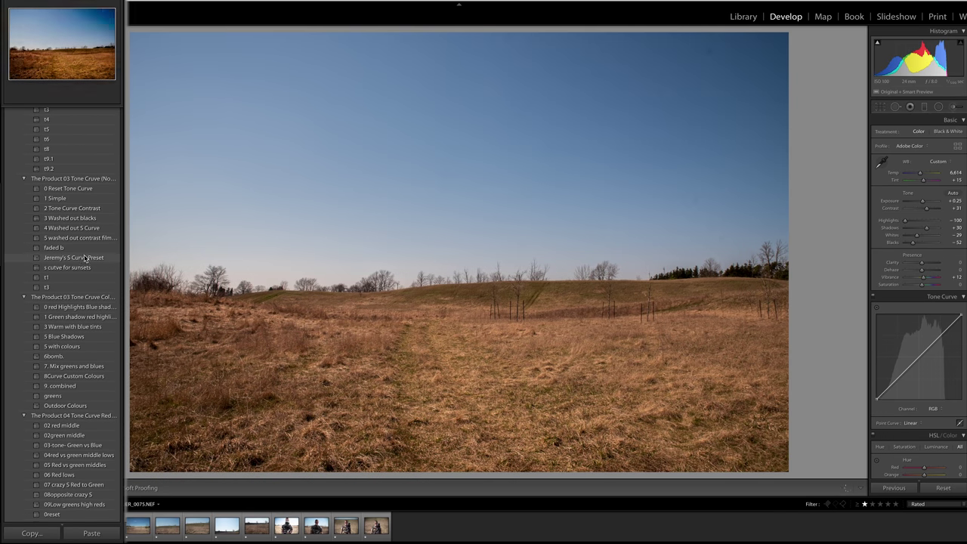
pyautogui.click(78, 198)
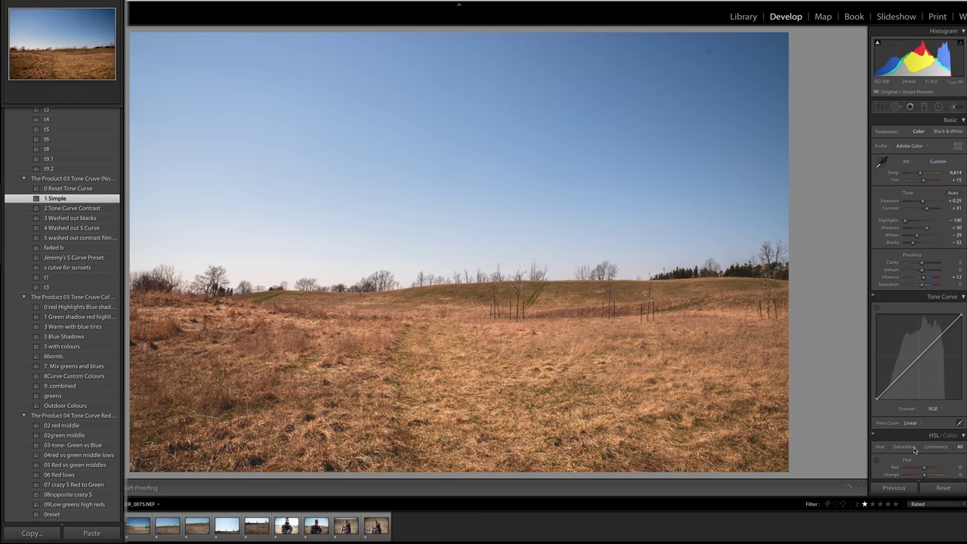
pyautogui.click(959, 422)
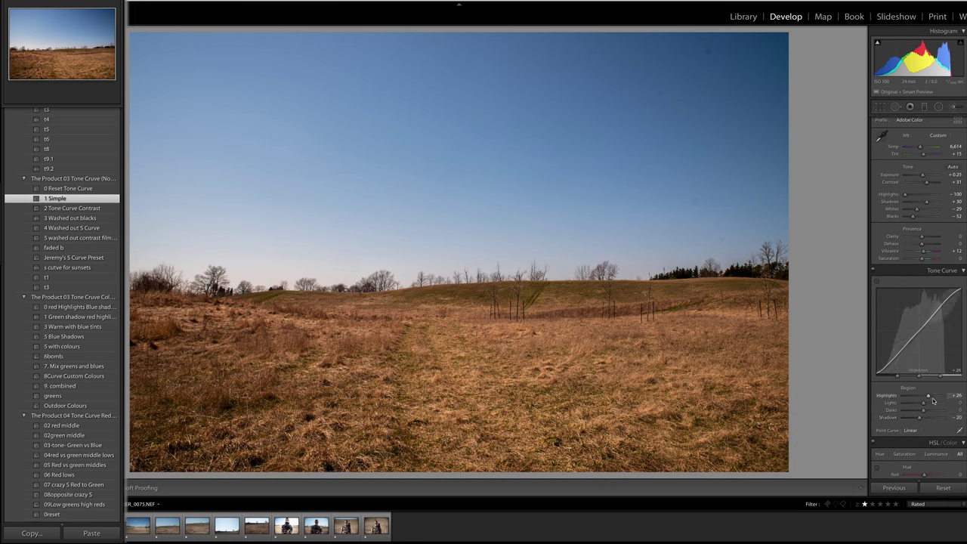
pyautogui.scroll(-1, 913, 347)
pyautogui.scroll(-2, 917, 317)
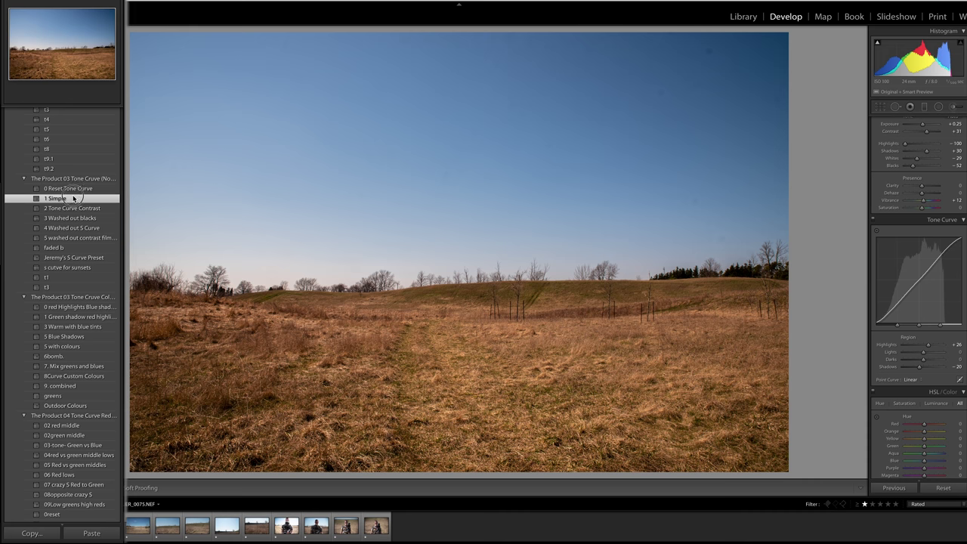
pyautogui.scroll(-5, 72, 328)
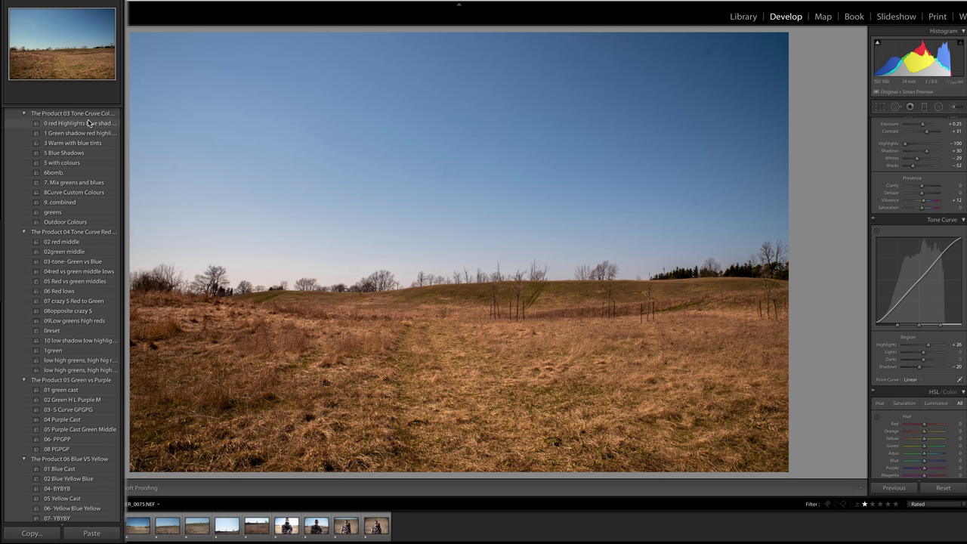
# Try colour presets from red highlights/blue shadows to 02 red middle, then apply 1green.
pyautogui.click(89, 123)
pyautogui.click(83, 132)
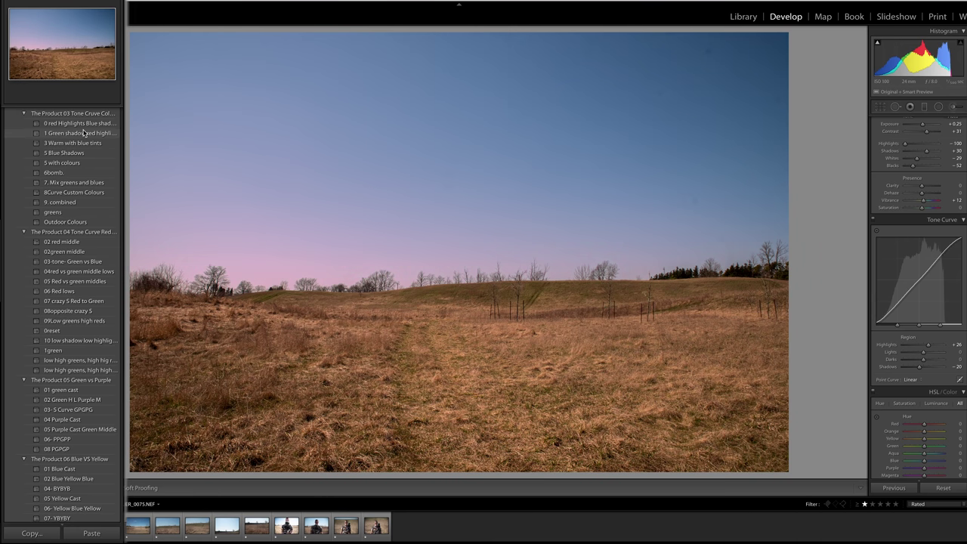
pyautogui.click(83, 143)
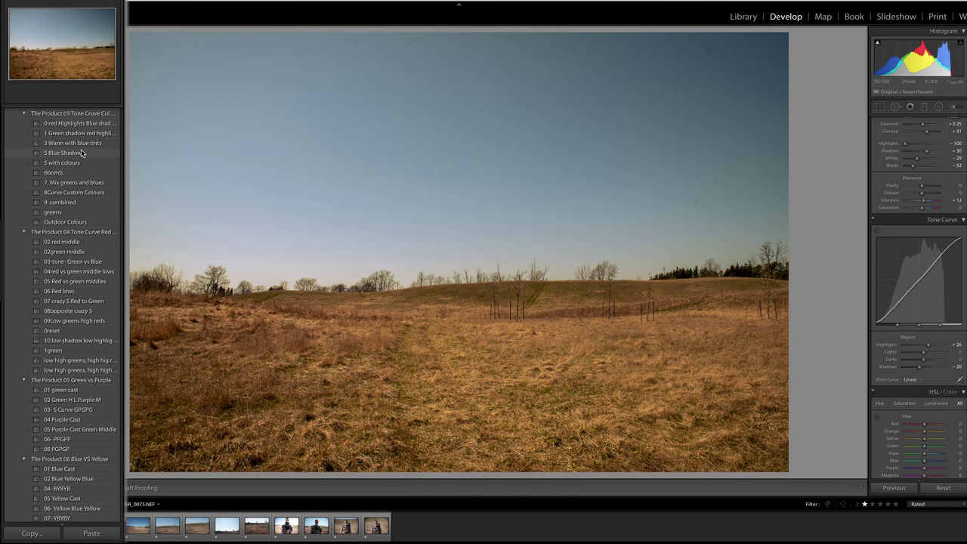
pyautogui.click(81, 162)
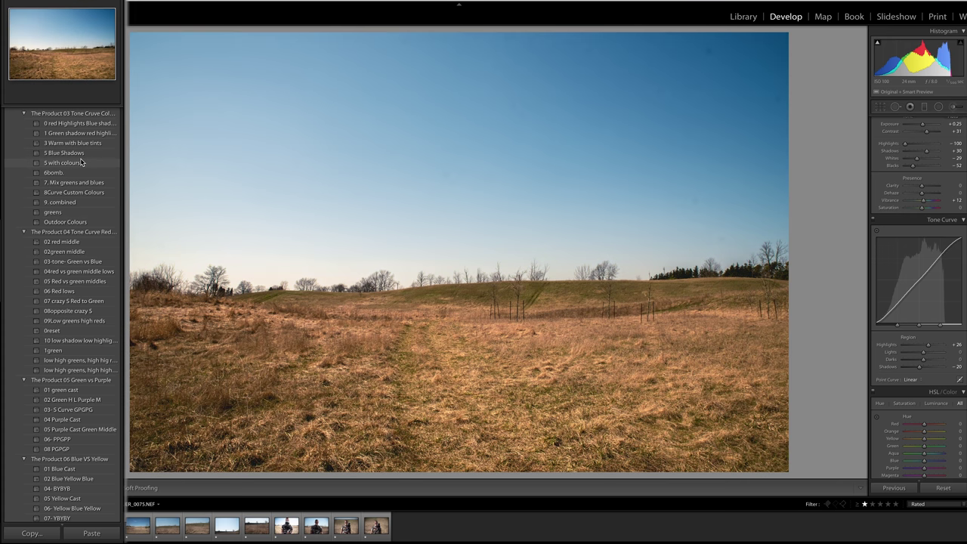
pyautogui.click(82, 172)
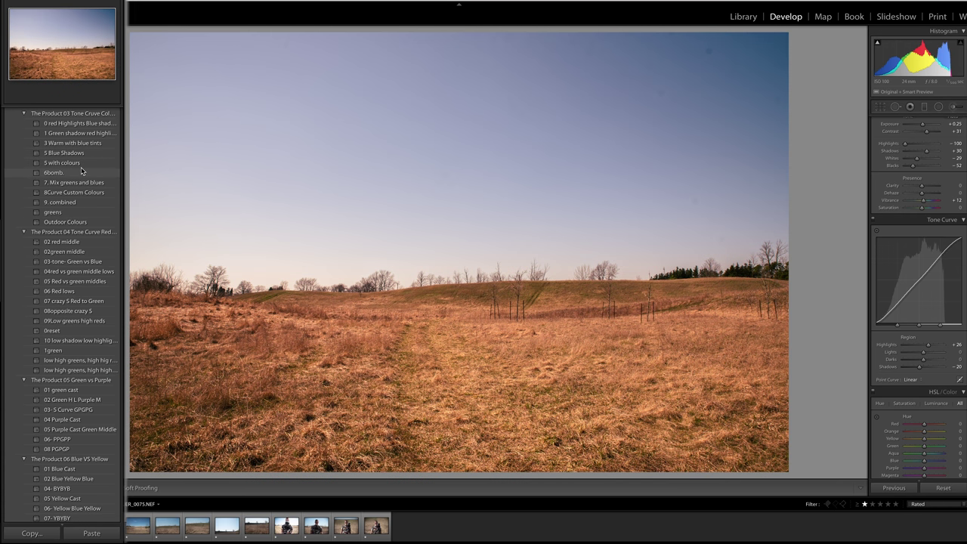
pyautogui.click(82, 164)
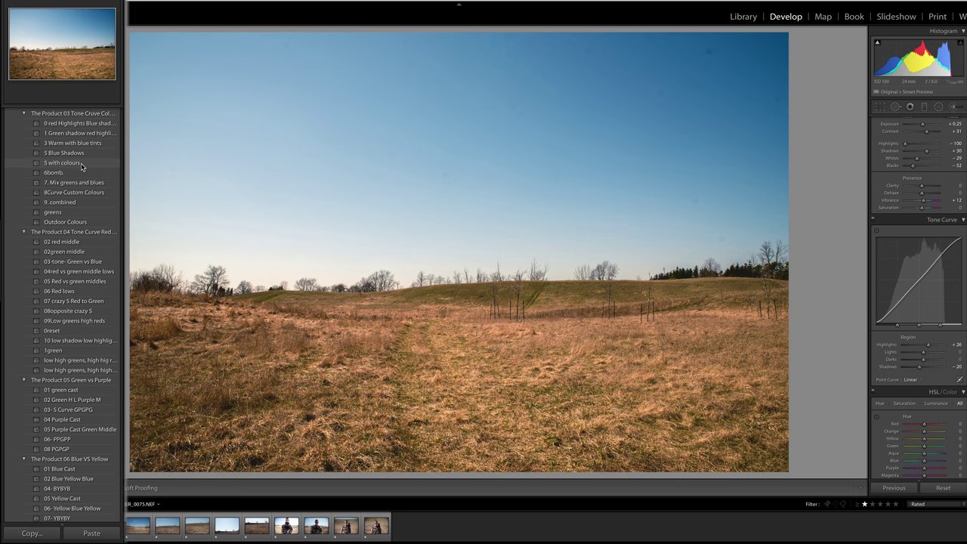
pyautogui.scroll(-3, 82, 166)
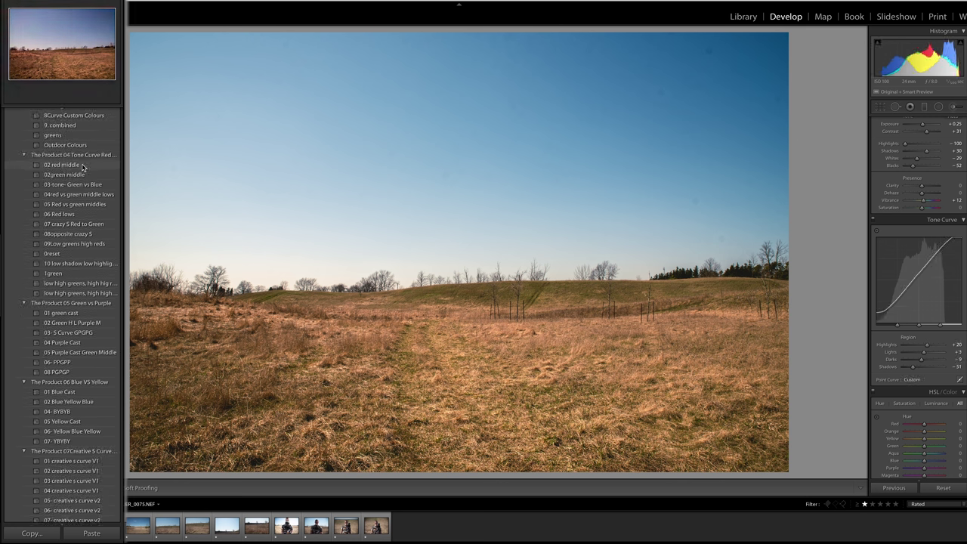
pyautogui.click(84, 165)
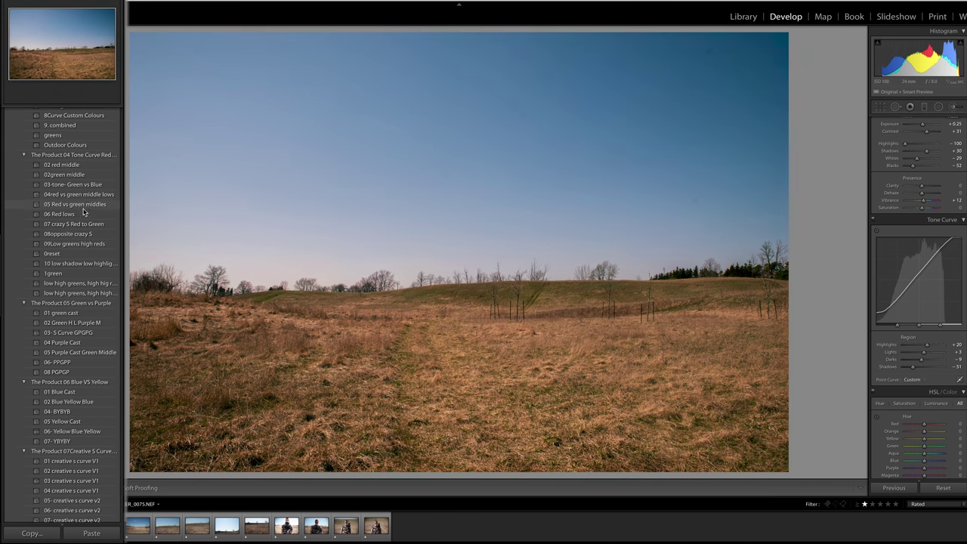
pyautogui.click(79, 272)
pyautogui.scroll(-3, 79, 256)
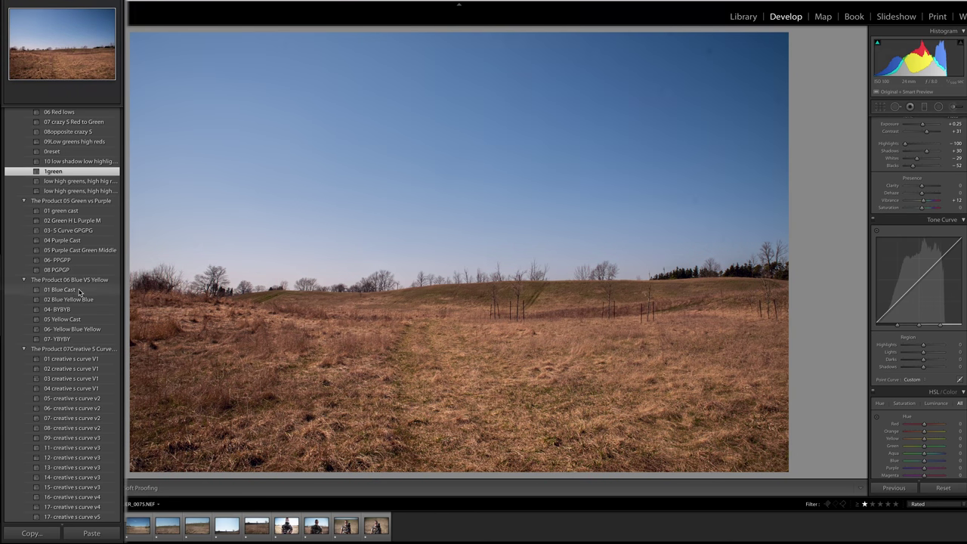
# In the Basic panel, set Exposure to +0.35 and Saturation to +1.
pyautogui.scroll(-4, 78, 336)
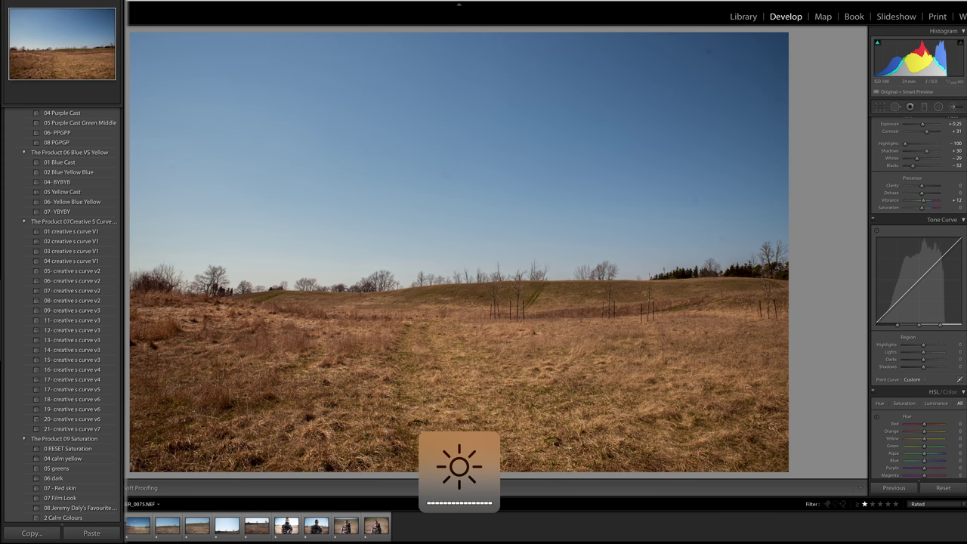
pyautogui.scroll(3, 934, 280)
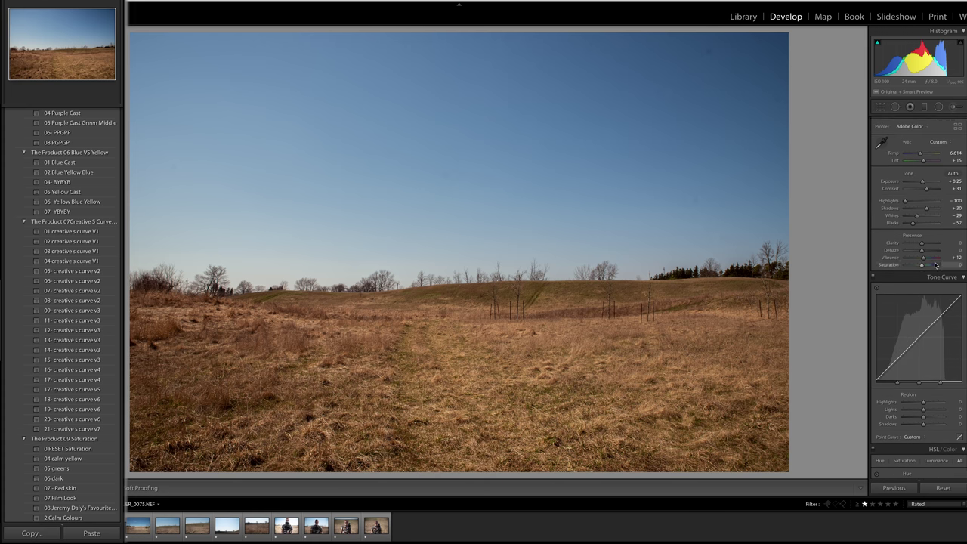
pyautogui.moveTo(930, 203)
pyautogui.mouseDown()
pyautogui.moveTo(914, 203)
pyautogui.moveTo(922, 204)
pyautogui.mouseUp()
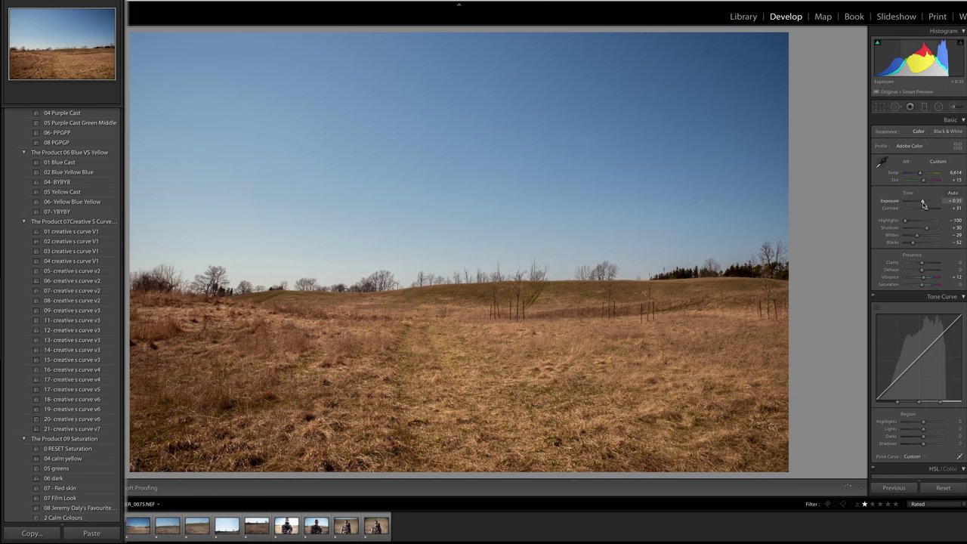
pyautogui.moveTo(923, 285); pyautogui.dragTo(921, 286)
# Try the saturation presets 04 calm yellow, 05 greens, 06 dark, 07 Red skin and 07 Film Look.
pyautogui.scroll(-5, 64, 352)
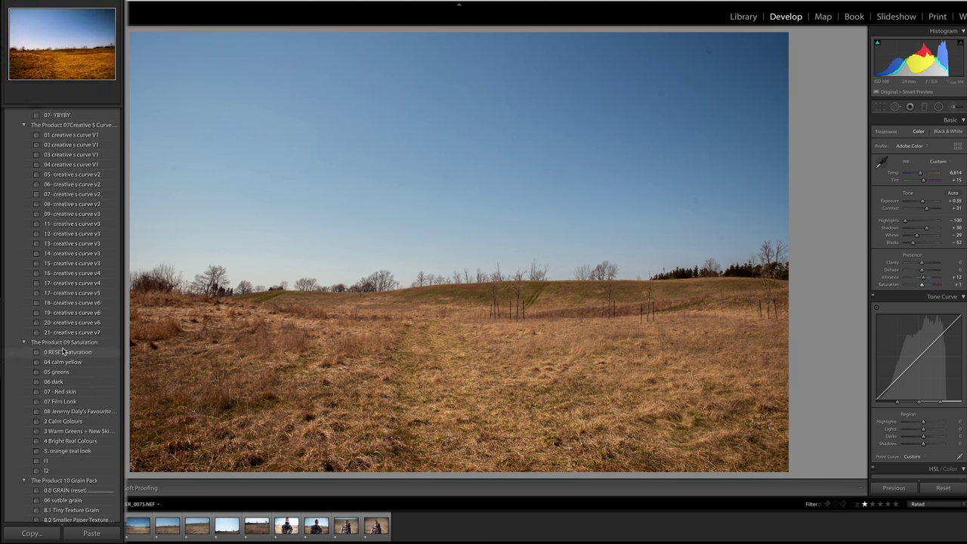
pyautogui.scroll(-3, 64, 352)
pyautogui.scroll(-5, 915, 349)
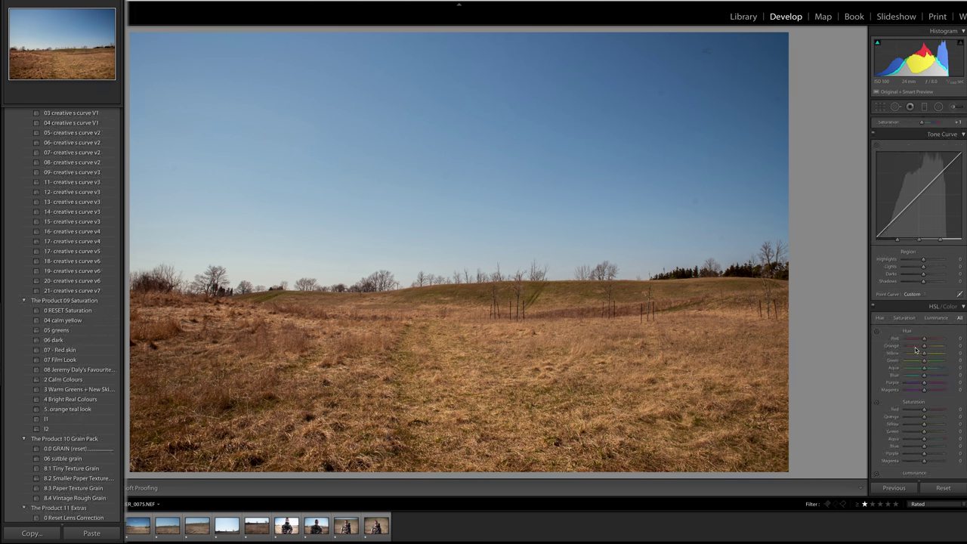
pyautogui.scroll(-5, 915, 349)
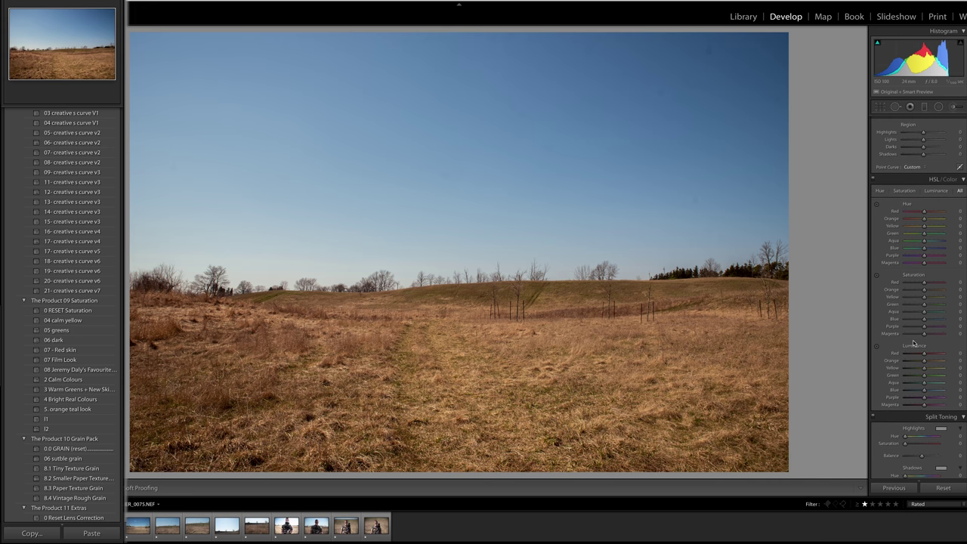
pyautogui.click(81, 322)
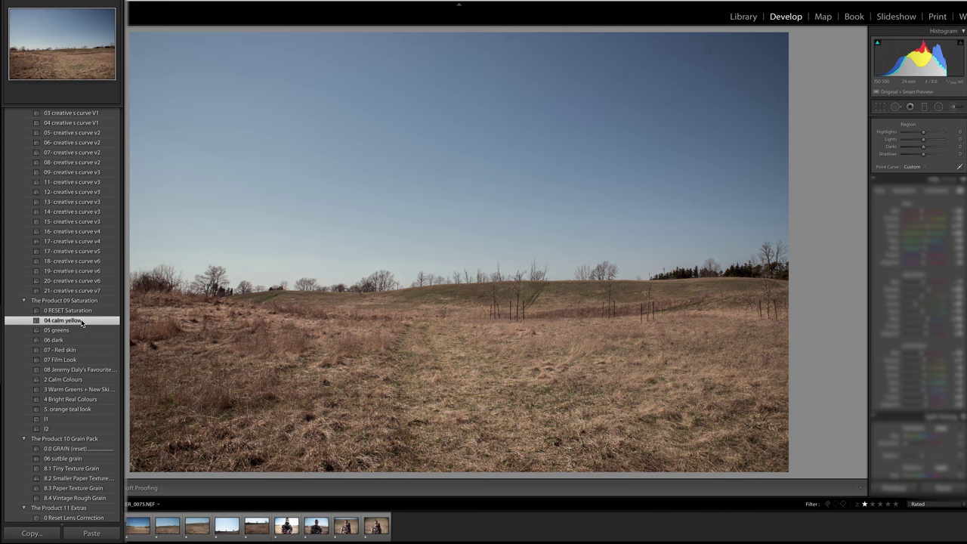
pyautogui.click(80, 331)
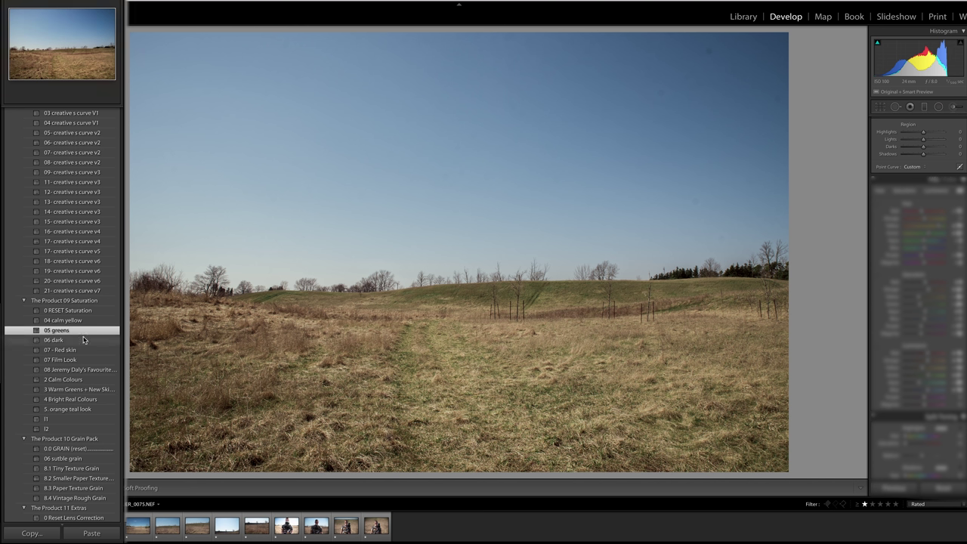
pyautogui.click(84, 339)
pyautogui.click(82, 349)
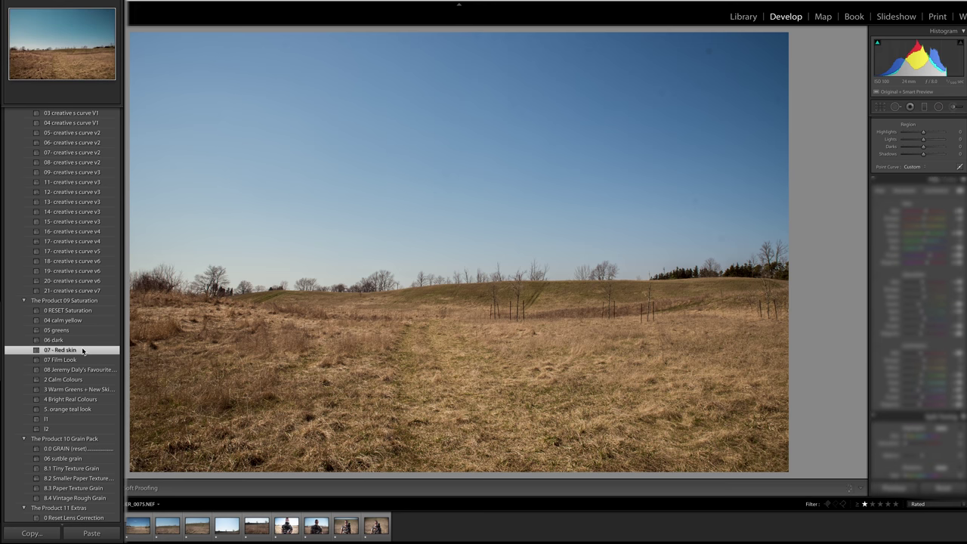
pyautogui.click(82, 359)
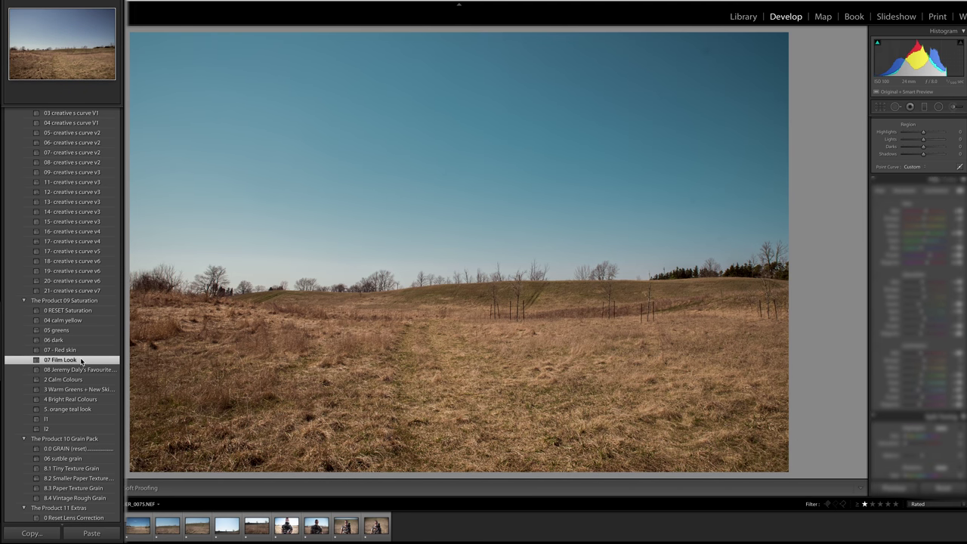
# Compare presets 08, 2 Calm Colours, warm greens, 4 Bright Real Colours and 5. orange teal, then settle on 06 dark.
pyautogui.click(85, 370)
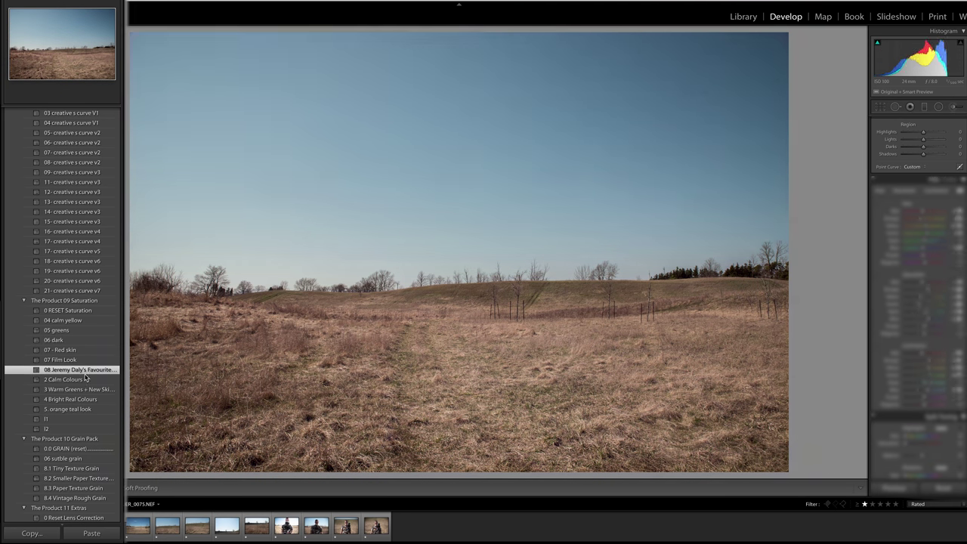
pyautogui.click(85, 379)
pyautogui.click(84, 369)
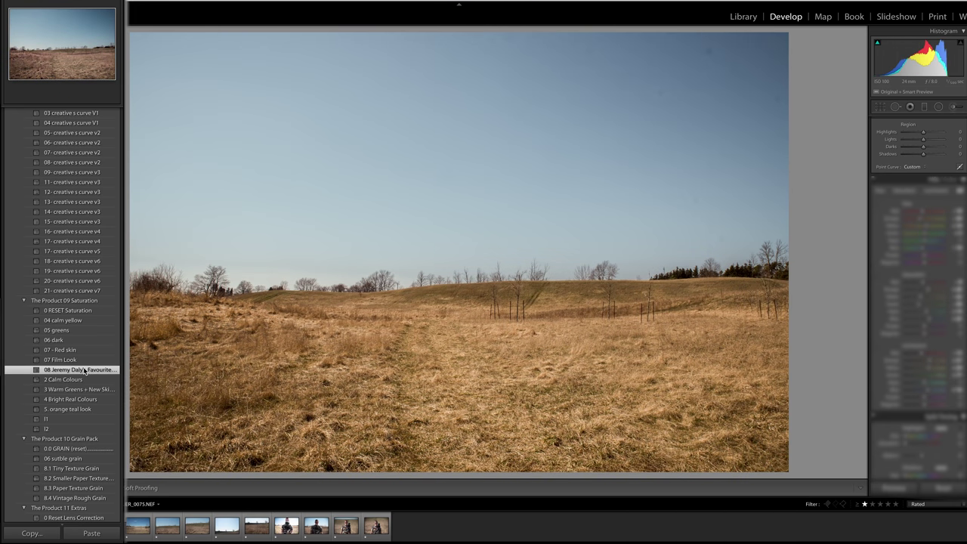
pyautogui.click(79, 389)
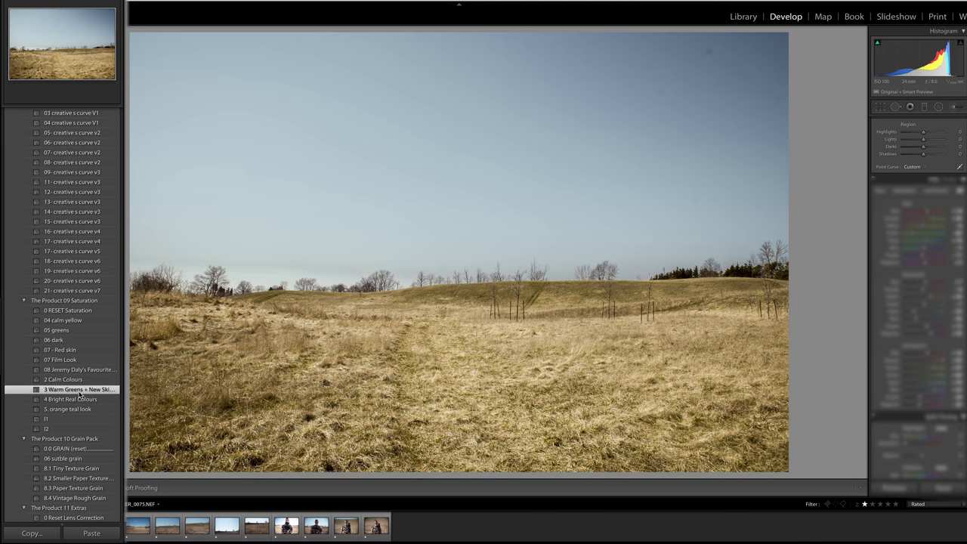
pyautogui.click(79, 398)
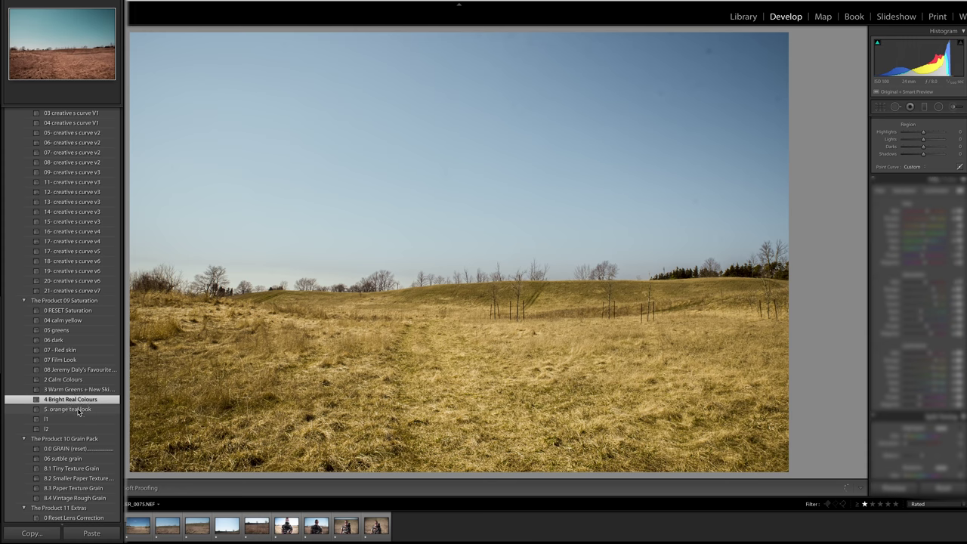
pyautogui.click(76, 409)
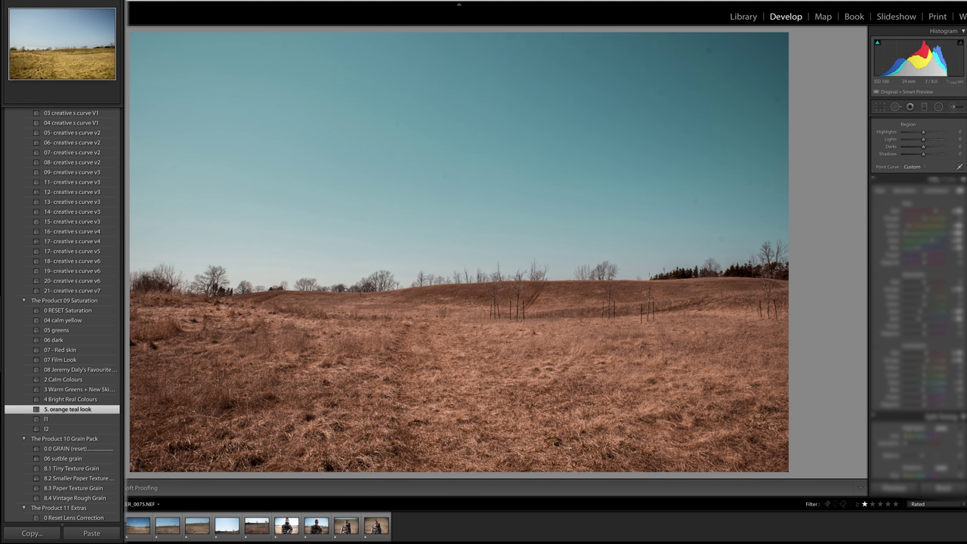
pyautogui.click(61, 340)
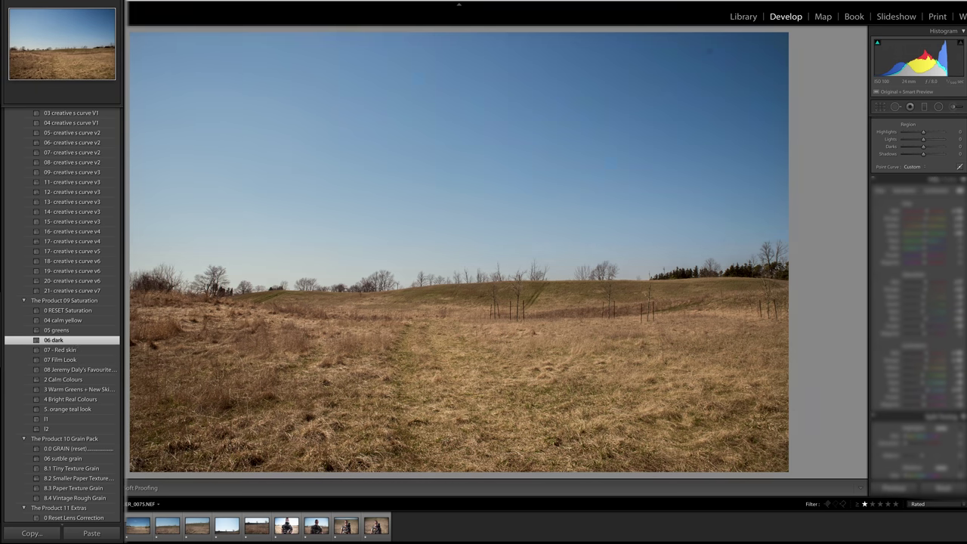
# Apply the 06 sutble grain, 01 Lens Correction and 13 Level presets.
pyautogui.scroll(-4, 75, 423)
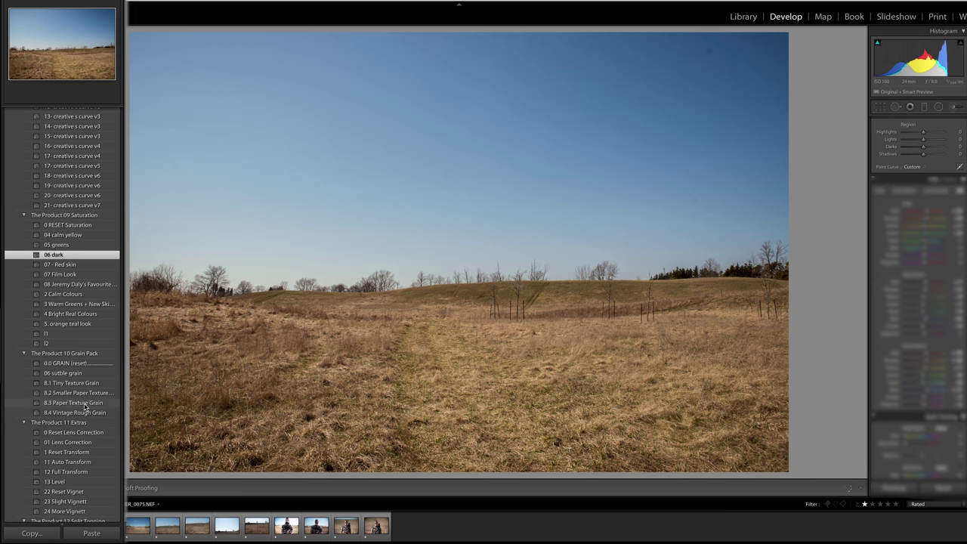
pyautogui.scroll(-3, 85, 377)
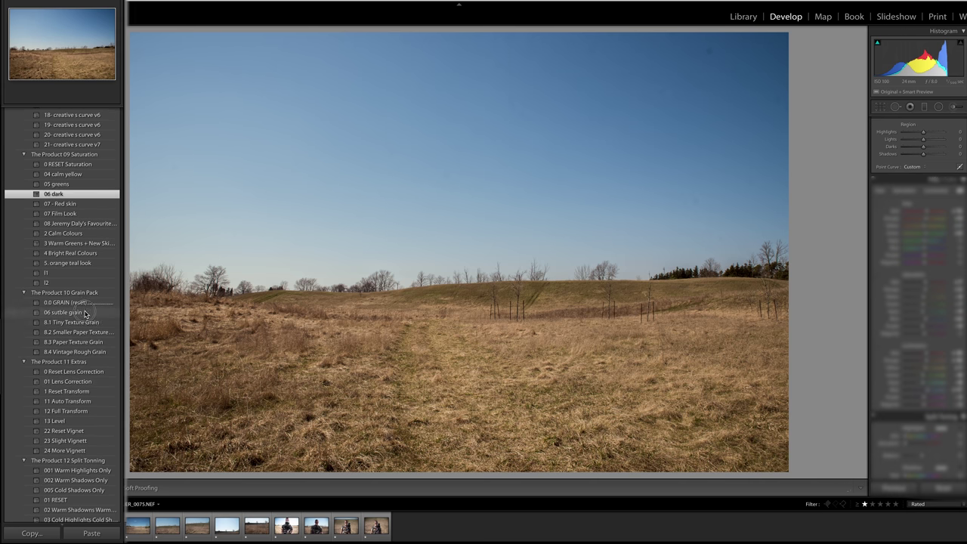
pyautogui.click(85, 313)
pyautogui.scroll(-4, 86, 314)
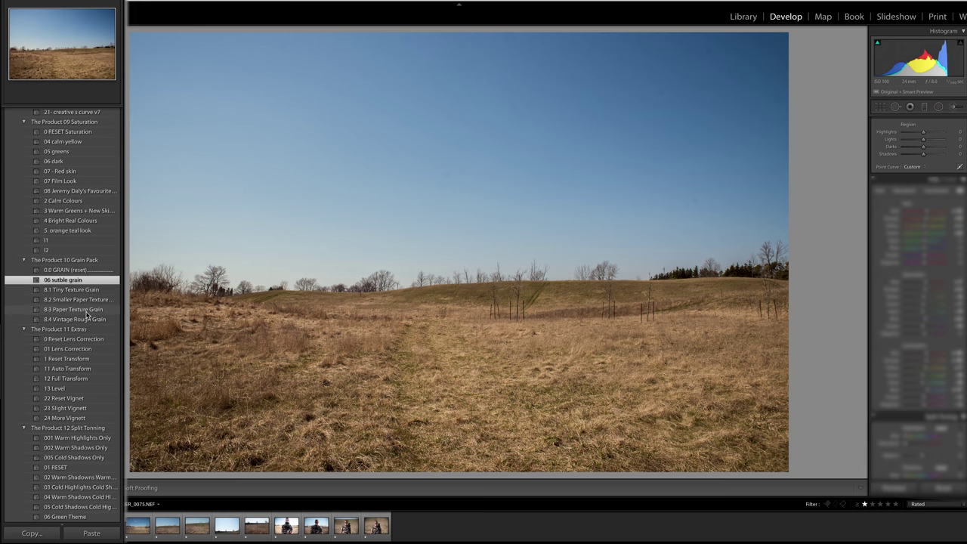
pyautogui.click(85, 298)
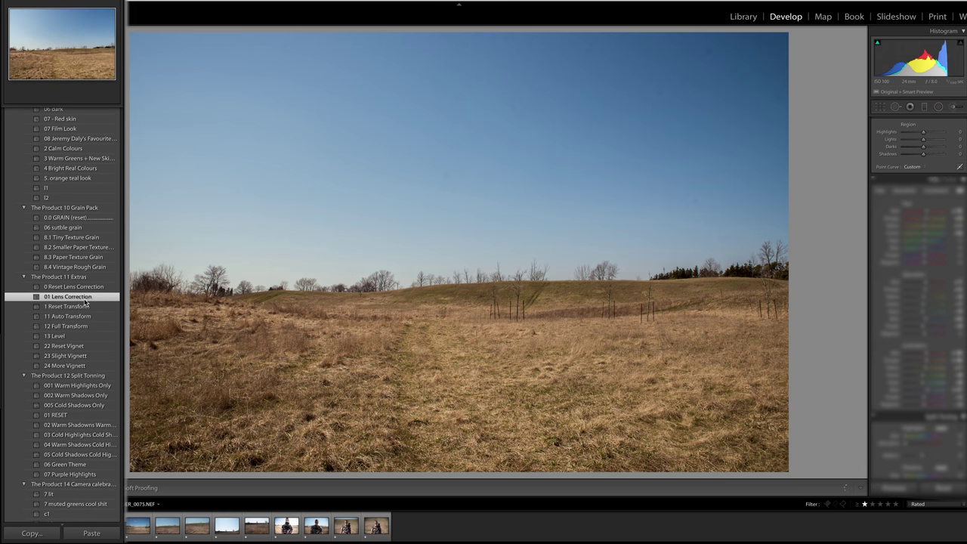
pyautogui.click(76, 339)
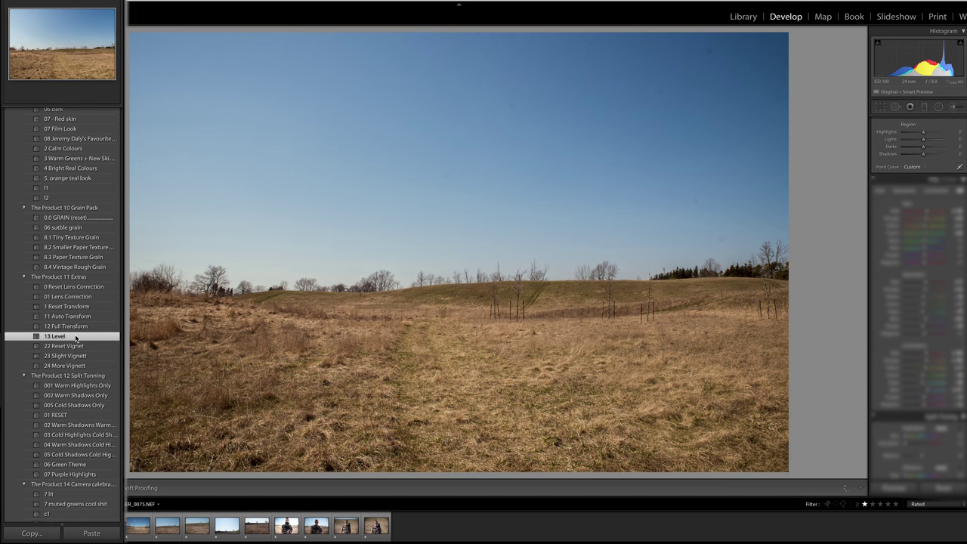
# Apply the 03 Cold Highlights Cold Shadows split-toning preset.
pyautogui.scroll(-3, 79, 333)
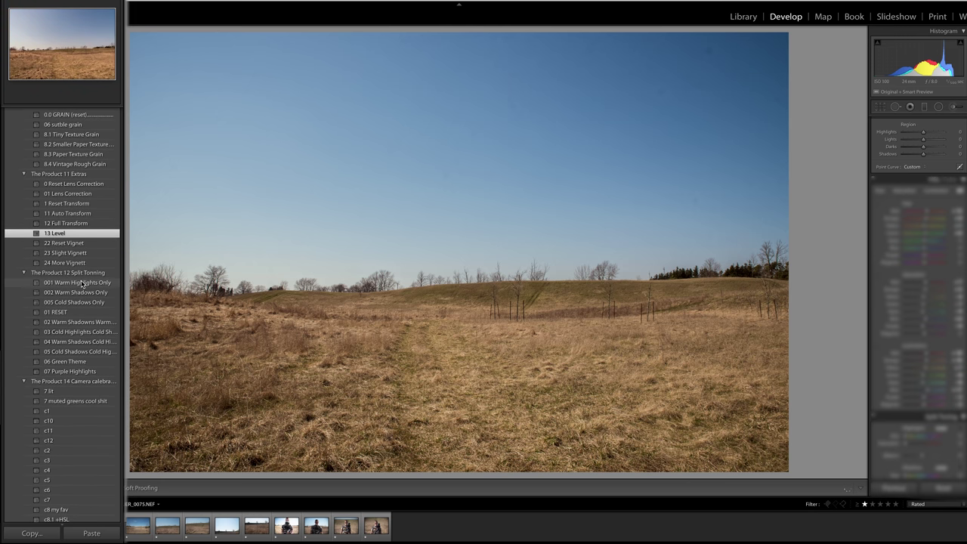
pyautogui.scroll(-5, 917, 324)
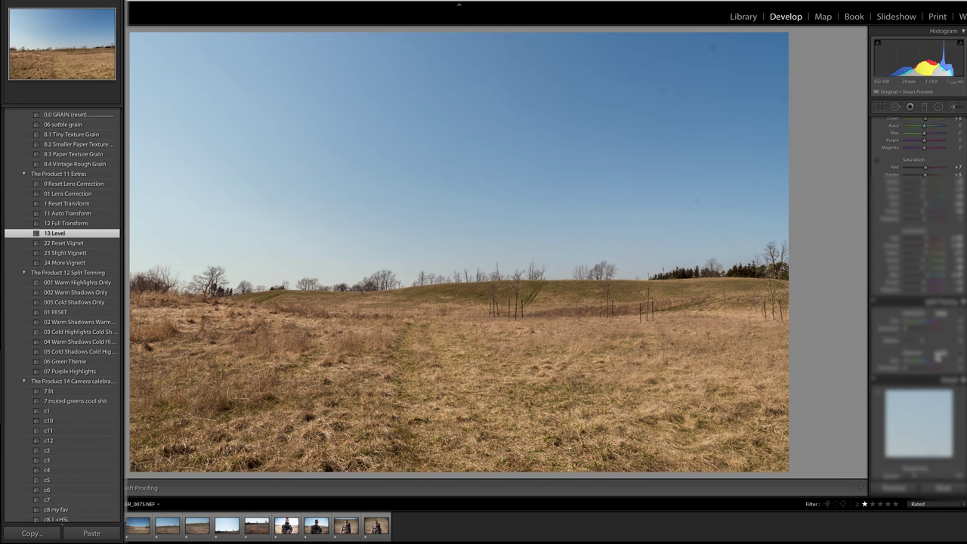
pyautogui.scroll(-2, 917, 324)
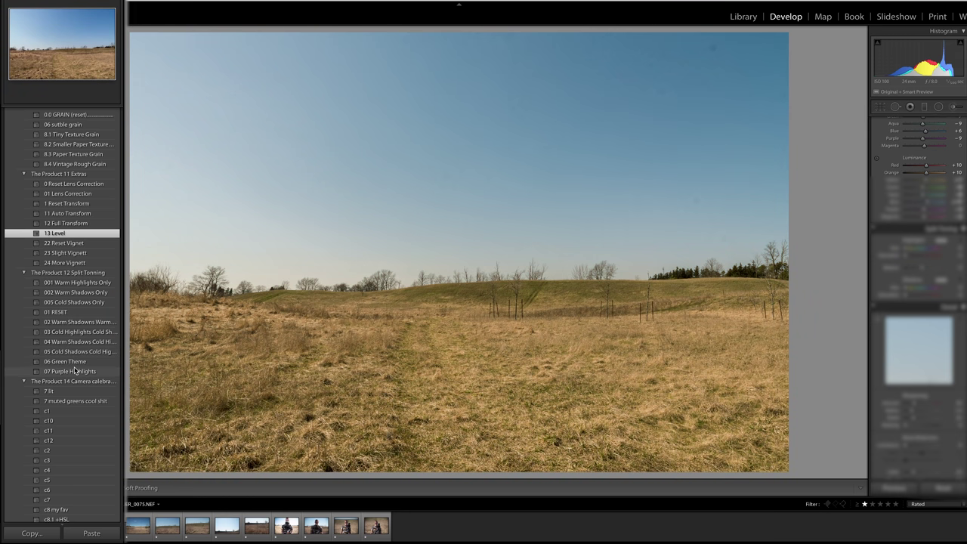
pyautogui.click(115, 333)
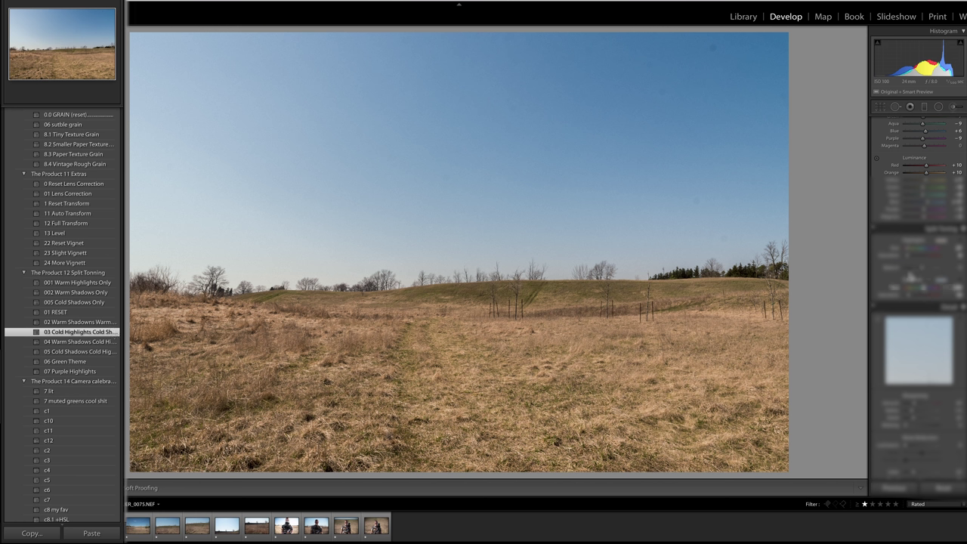
pyautogui.scroll(-5, 73, 389)
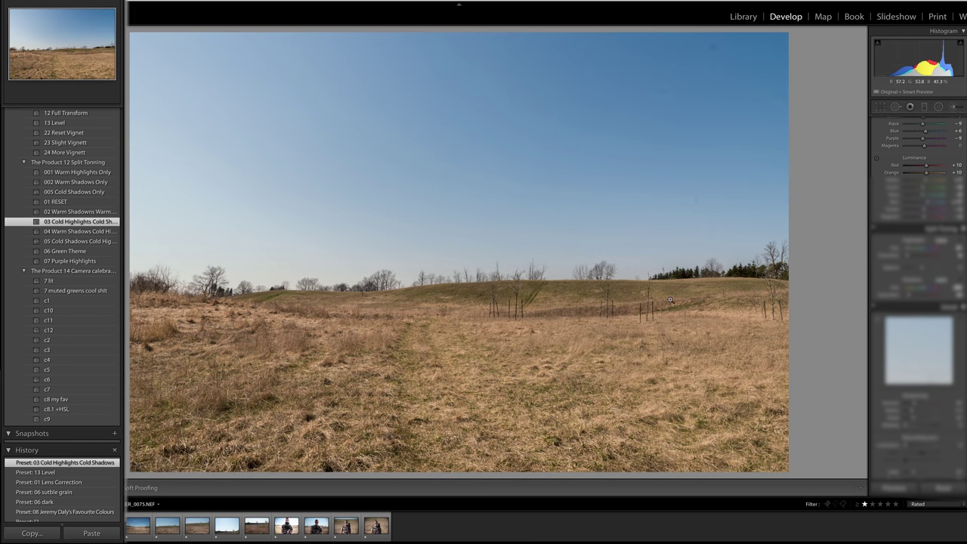
pyautogui.press('\\')
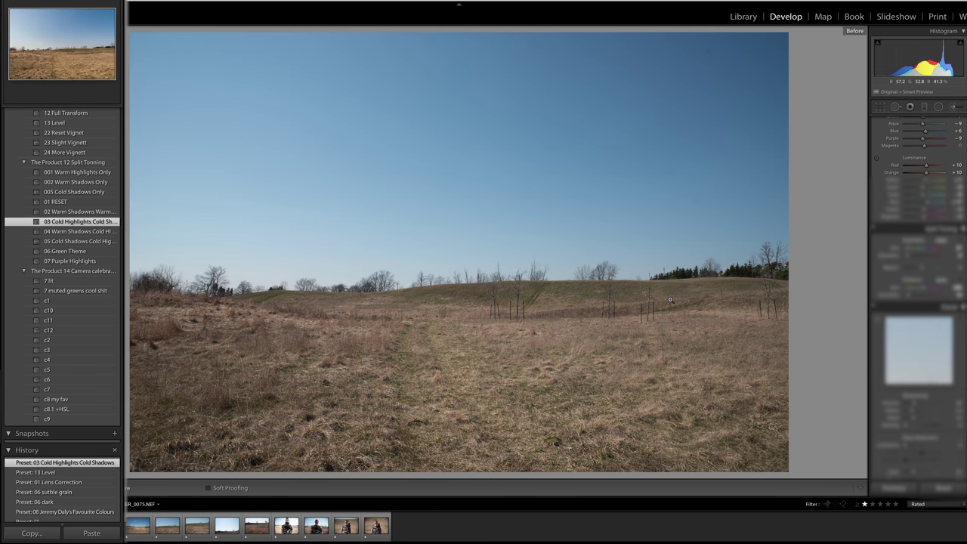
pyautogui.press('\\')
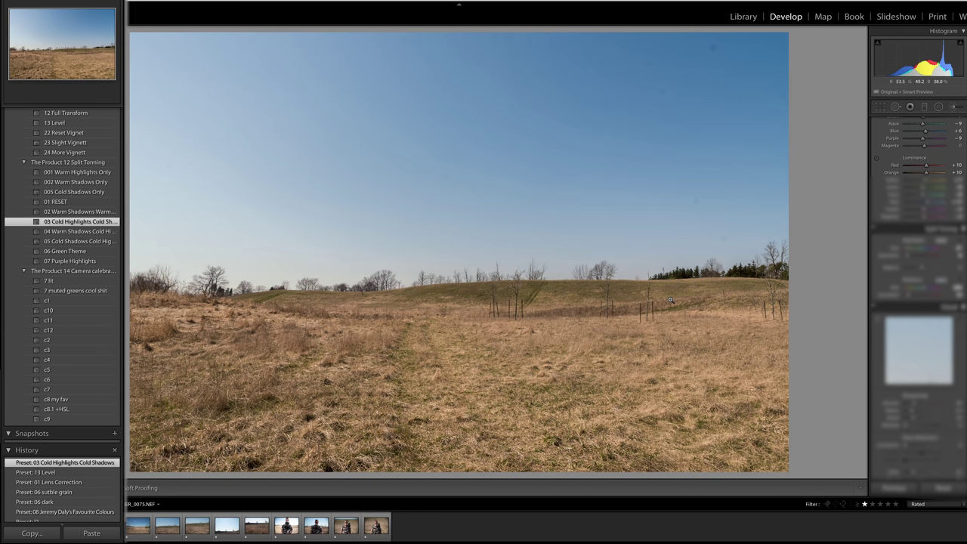
pyautogui.scroll(1, 927, 200)
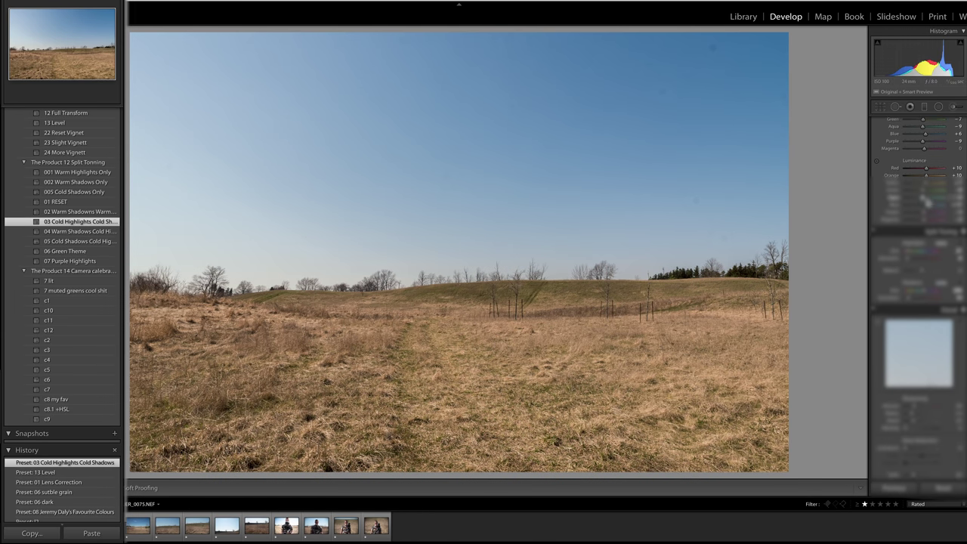
pyautogui.scroll(10, 926, 202)
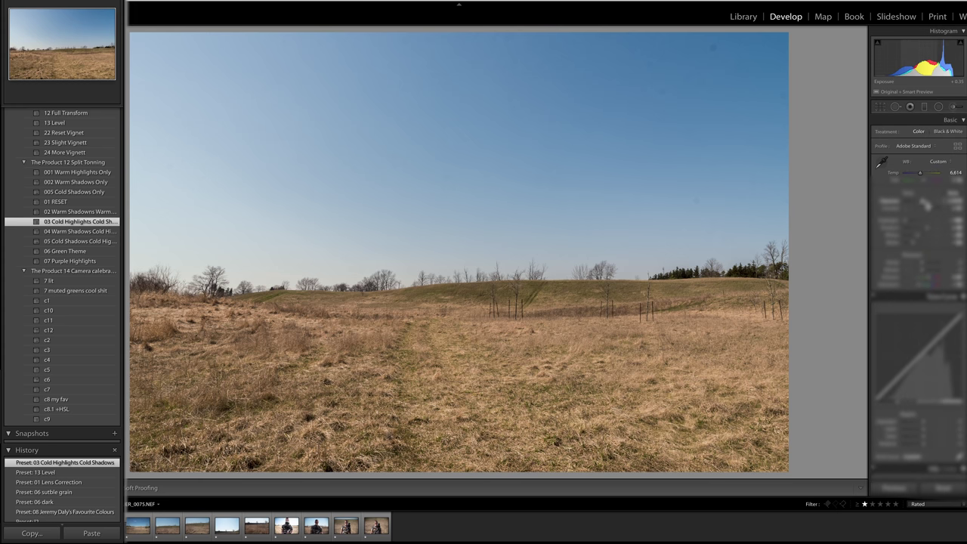
# Fine-tune the Basic panel: Exposure +0.20, Clarity +1, Blacks −57, Temp 6,879.
pyautogui.moveTo(924, 204); pyautogui.dragTo(922, 204)
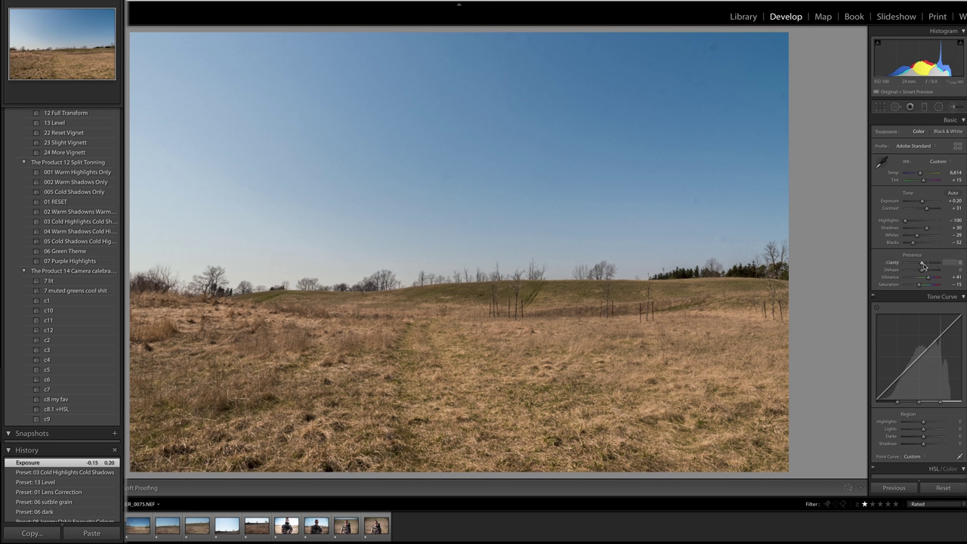
pyautogui.moveTo(922, 266); pyautogui.dragTo(915, 247)
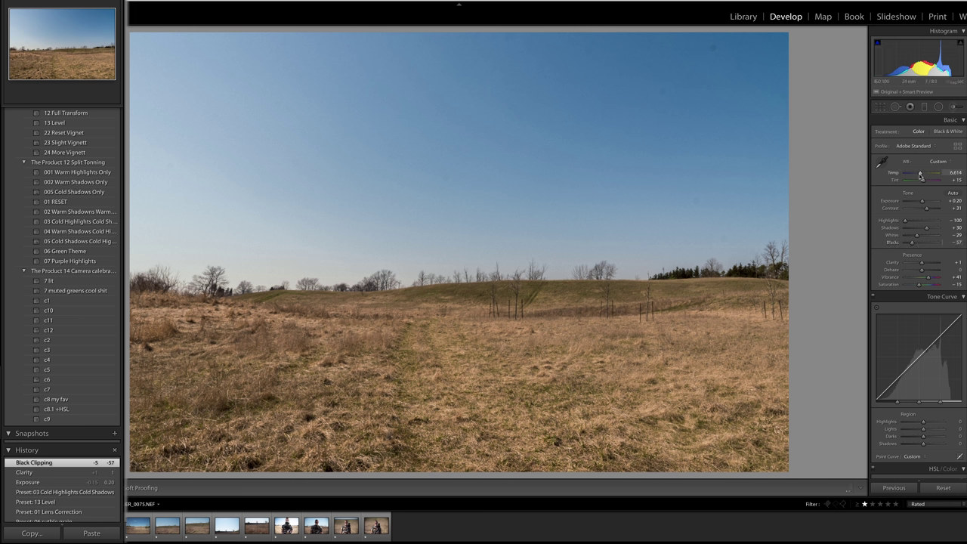
pyautogui.moveTo(919, 175); pyautogui.dragTo(920, 176)
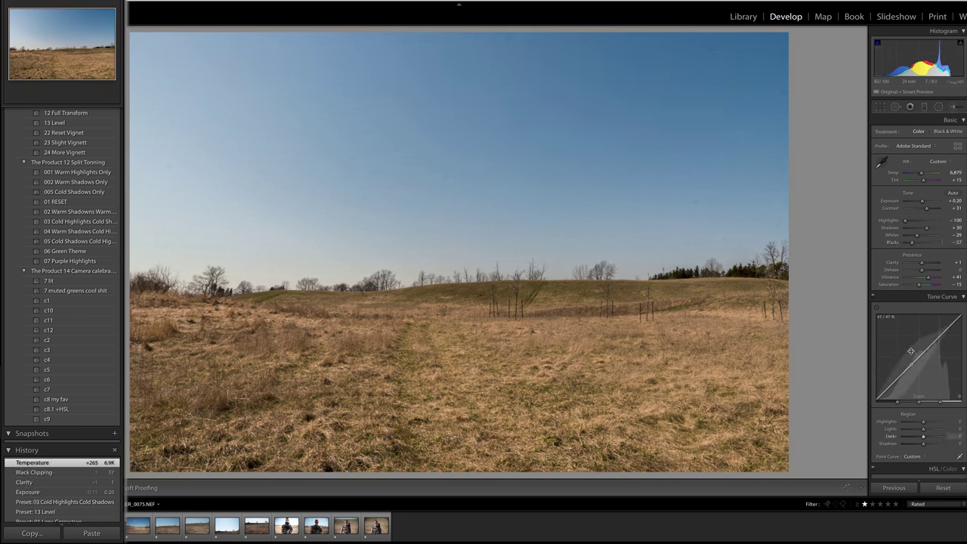
# Set Tone Curve Shadows to −2 and move on to the hillside-trees photo.
pyautogui.scroll(-5, 922, 332)
pyautogui.moveTo(925, 333); pyautogui.dragTo(923, 334)
pyautogui.scroll(-5, 903, 359)
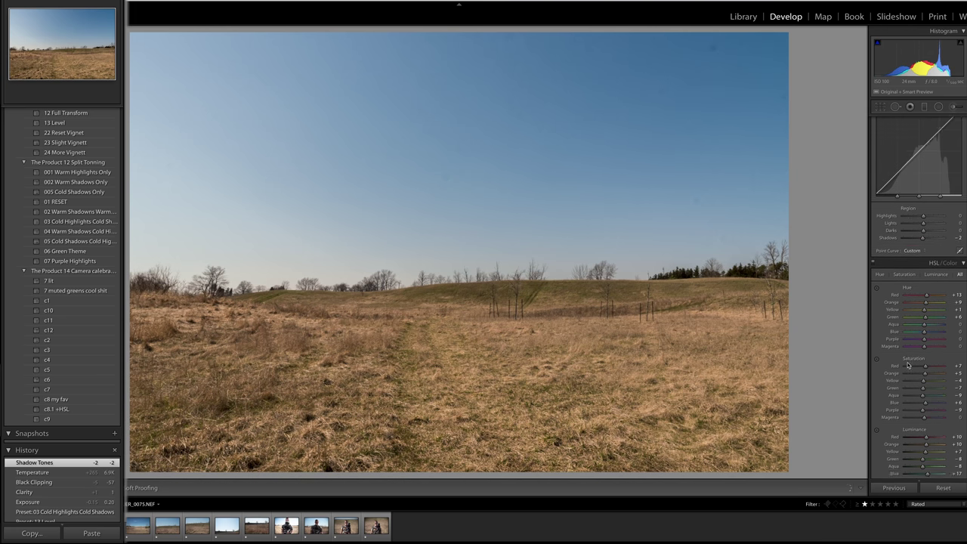
pyautogui.scroll(-4, 899, 363)
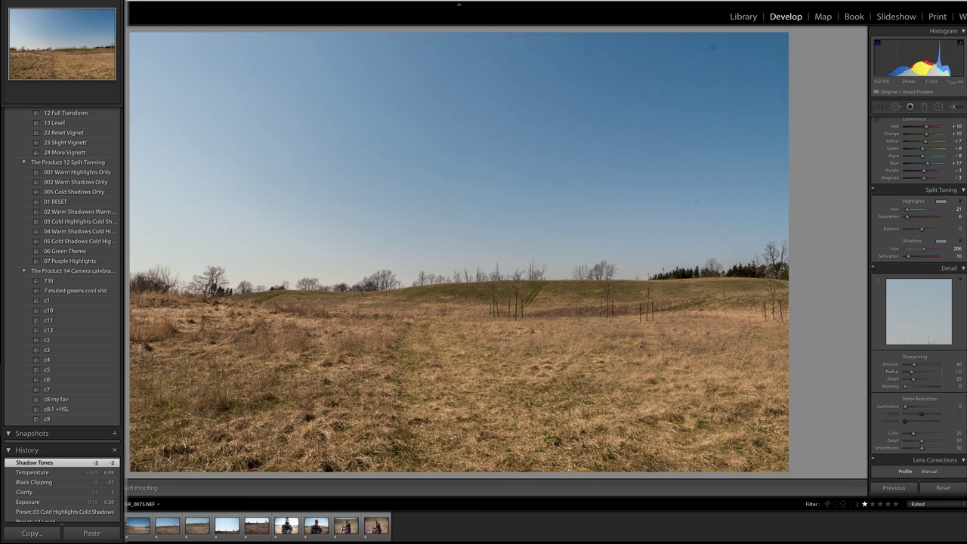
pyautogui.press('Right')
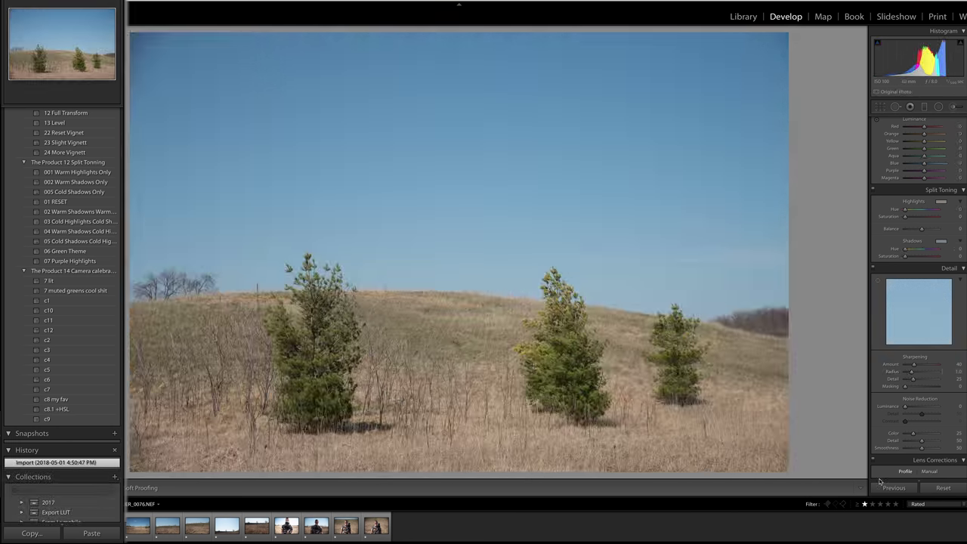
# Apply the previous photo's settings and synchronize the field photo's look across all the shoot's photos.
pyautogui.click(892, 488)
pyautogui.scroll(10, 899, 306)
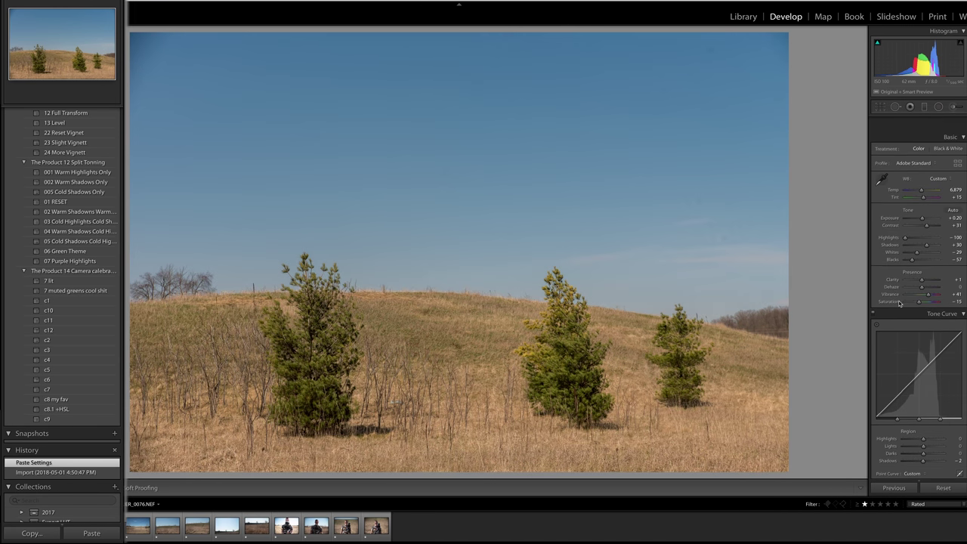
pyautogui.hotkey('ctrl', 'a')
pyautogui.click(896, 489)
pyautogui.press('Return')
# Check the next photos and raise the camera-rig portrait's exposure to +0.40.
pyautogui.press('Right')
pyautogui.press('Right')
pyautogui.press('Right')
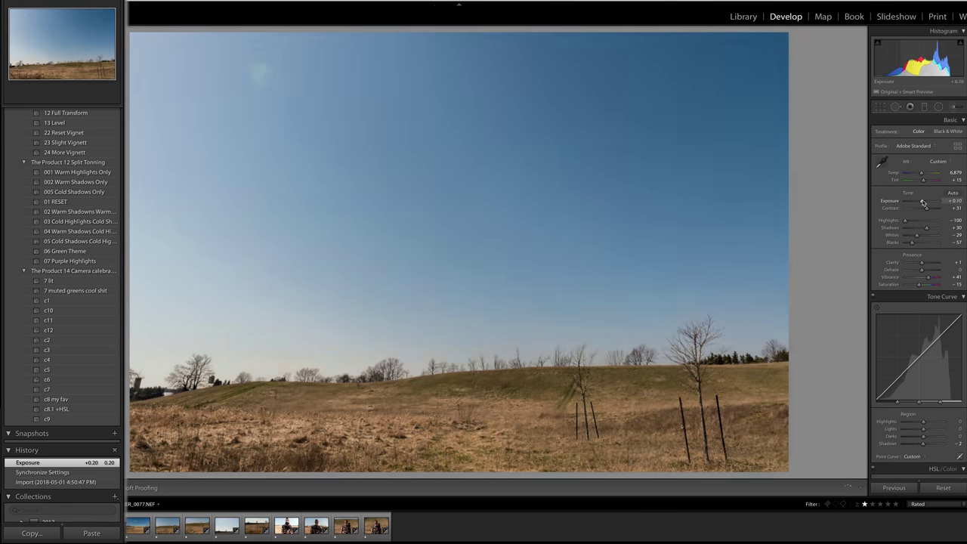
pyautogui.press('Right')
pyautogui.press('Right')
pyautogui.press('Right')
pyautogui.press('Right')
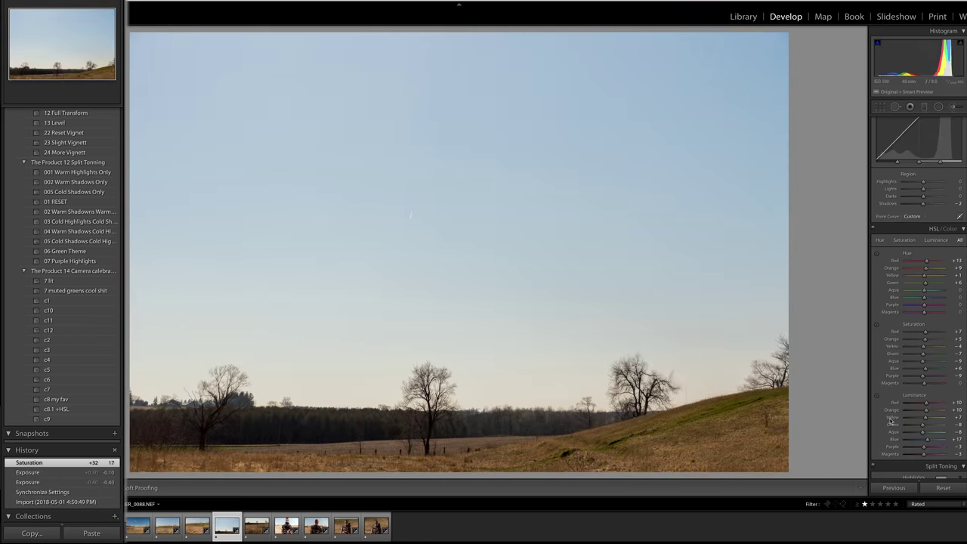
pyautogui.press('Right')
pyautogui.press('Right')
pyautogui.press('Right')
pyautogui.press('Right')
pyautogui.press('Right')
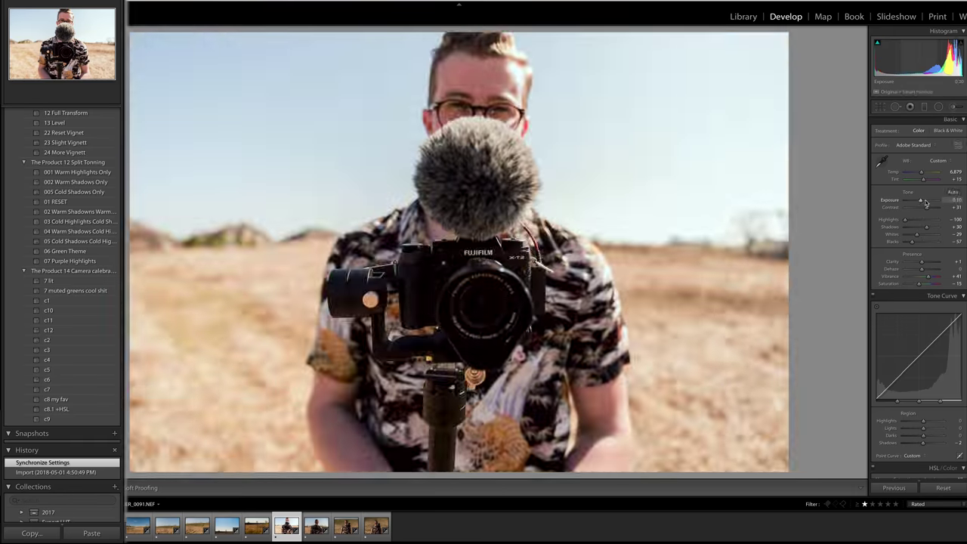
pyautogui.click(924, 203)
pyautogui.press('\\')
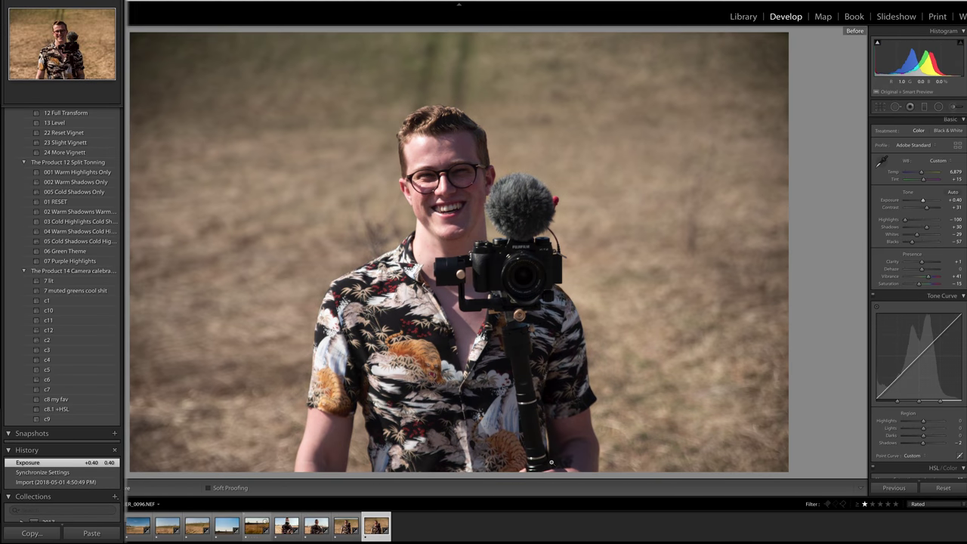
pyautogui.press('\\')
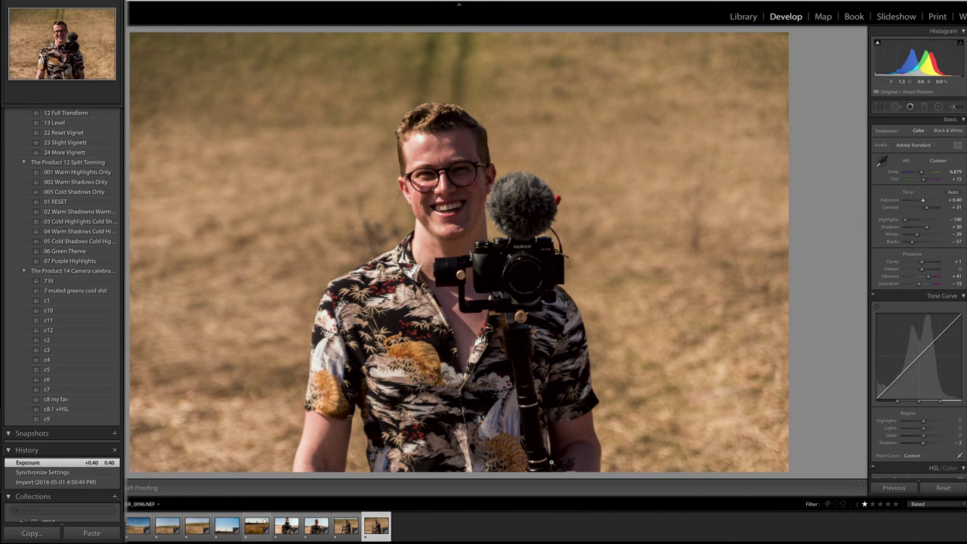
pyautogui.press('\\')
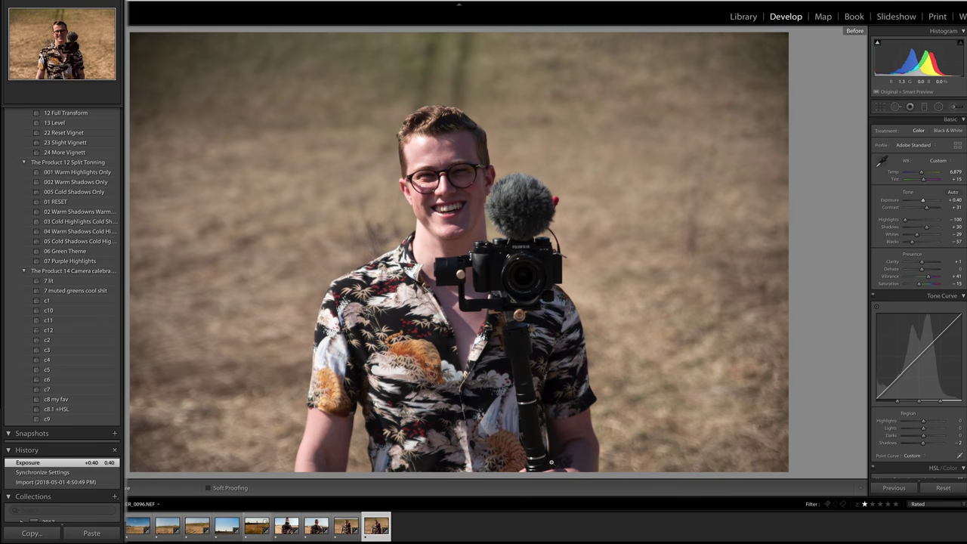